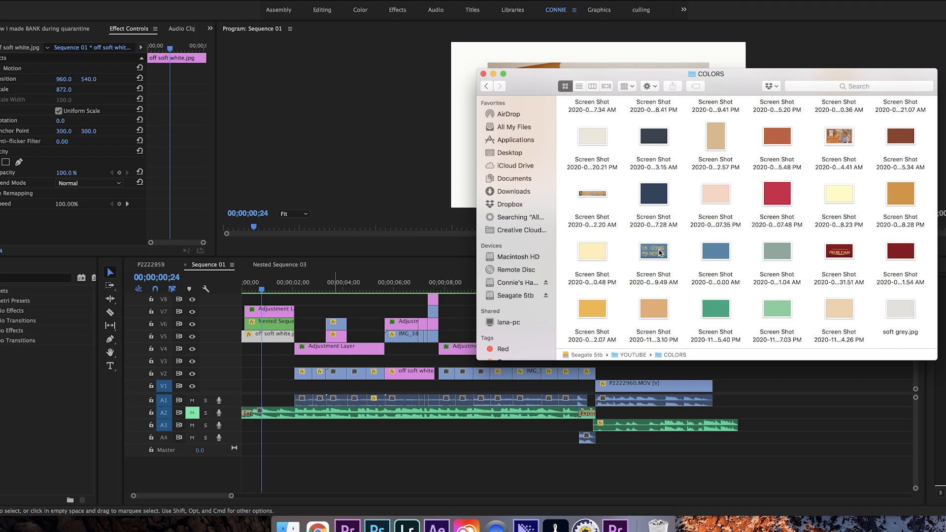
Place off soft white.jpg above the opening clips in Sequence 01 and trim it to where those clips end
{"action": "scroll", "coordinate": [626, 252], "scroll_direction": "up", "scroll_amount": 6}
{"action": "left_click_drag", "start_coordinate": [653, 173], "coordinate": [295, 305]}
{"action": "left_click", "coordinate": [304, 309]}
{"action": "key", "text": "c"}
{"action": "left_click", "coordinate": [295, 301]}
{"action": "key", "text": "v"}
{"action": "left_click", "coordinate": [316, 301]}
{"action": "key", "text": "Delete"}
Move the trimmed off soft white.jpg clip down to track V4 below the nested sequence and delete it
{"action": "left_click_drag", "start_coordinate": [273, 305], "coordinate": [265, 337]}
{"action": "left_click", "coordinate": [277, 351]}
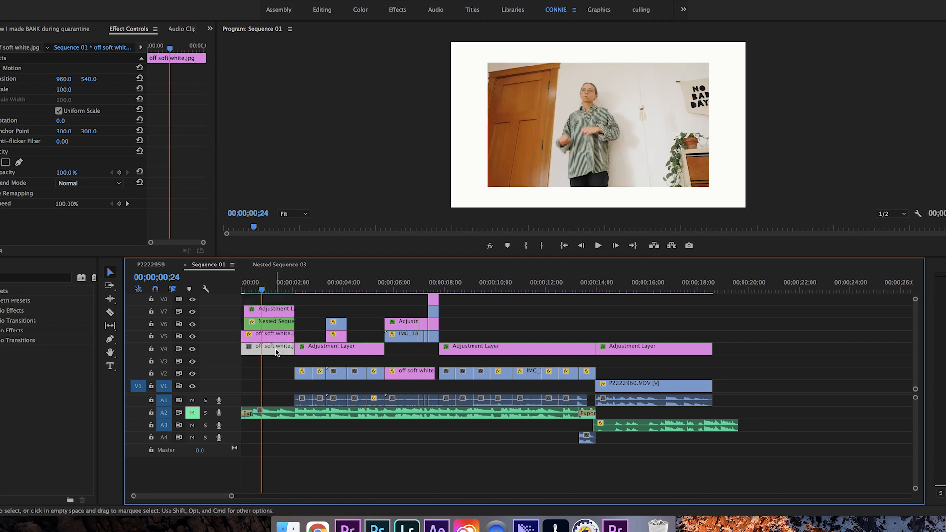
{"action": "key", "text": "Delete"}
Check the settings of the opening nested sequence and of the soft white background clip beneath it
{"action": "left_click", "coordinate": [253, 321]}
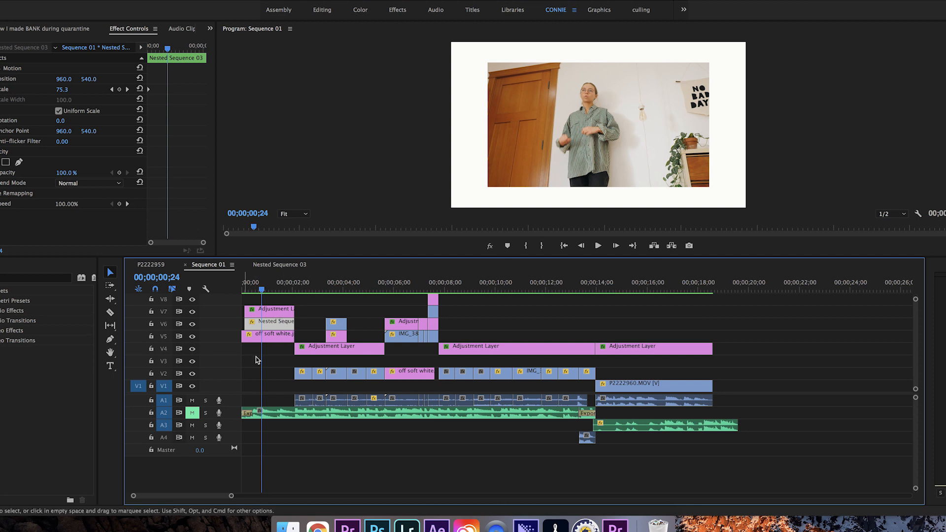
{"action": "left_click", "coordinate": [270, 336]}
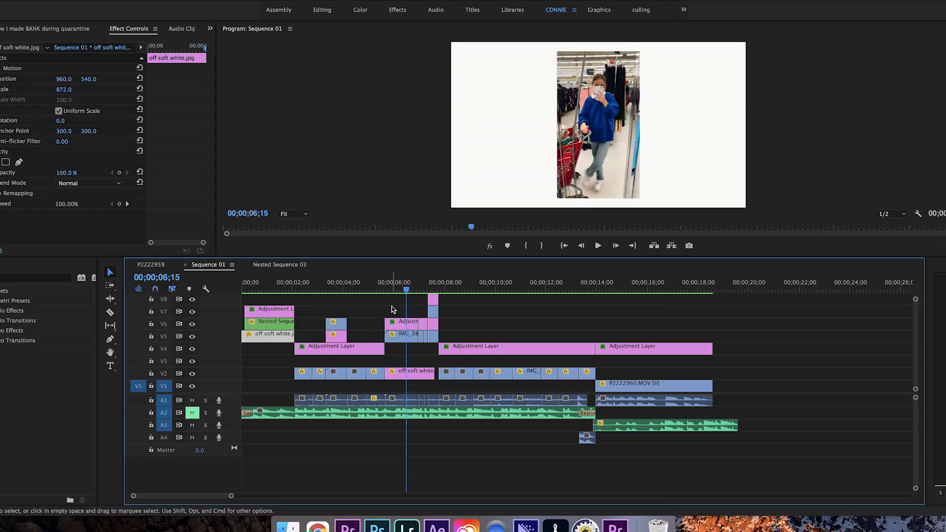
{"action": "left_click", "coordinate": [398, 309]}
Duplicate the Value Village clip and its adjustment layer to the empty timeline at about 20 seconds and park the playhead on the copy
{"action": "left_click_drag", "start_coordinate": [426, 290], "coordinate": [428, 330]}
{"action": "scroll", "coordinate": [454, 312], "scroll_direction": "up", "scroll_amount": 2}
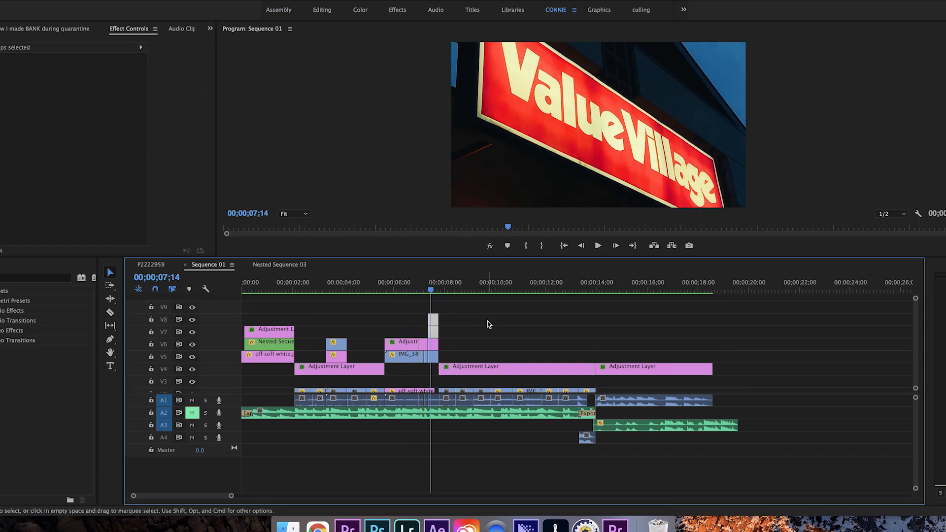
{"action": "left_click_drag", "start_coordinate": [435, 325], "coordinate": [758, 338]}
{"action": "scroll", "coordinate": [776, 332], "scroll_direction": "down", "scroll_amount": 2}
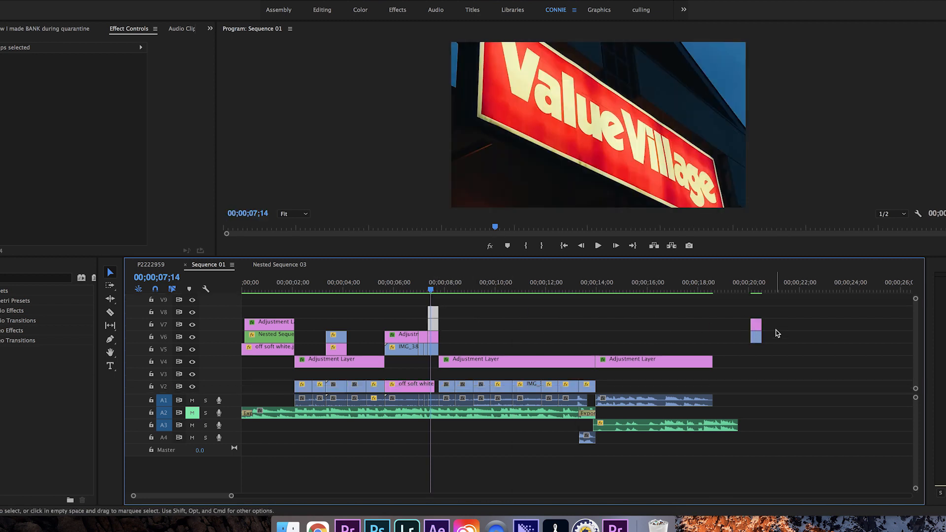
{"action": "left_click", "coordinate": [753, 291]}
{"action": "left_click", "coordinate": [788, 315]}
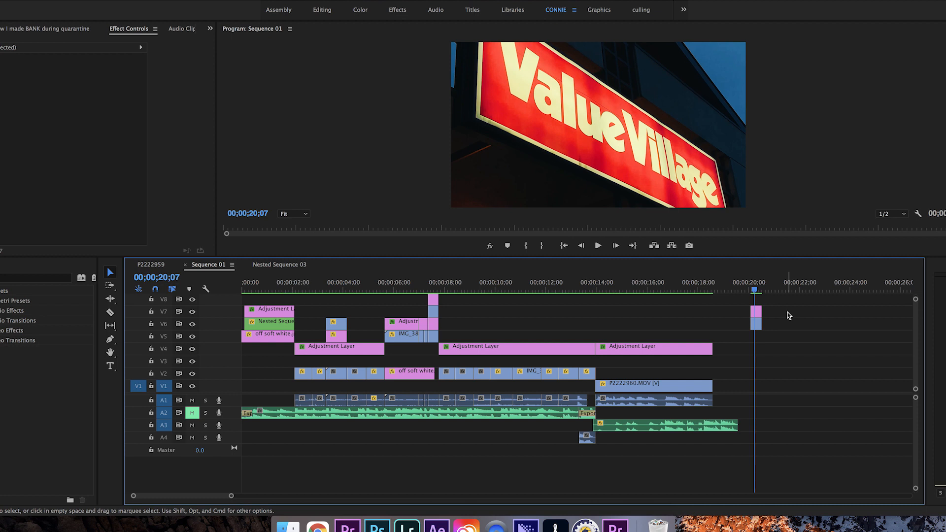
Set the scale of the copied IMG_3868.MOV clip to 25
{"action": "left_click", "coordinate": [433, 305]}
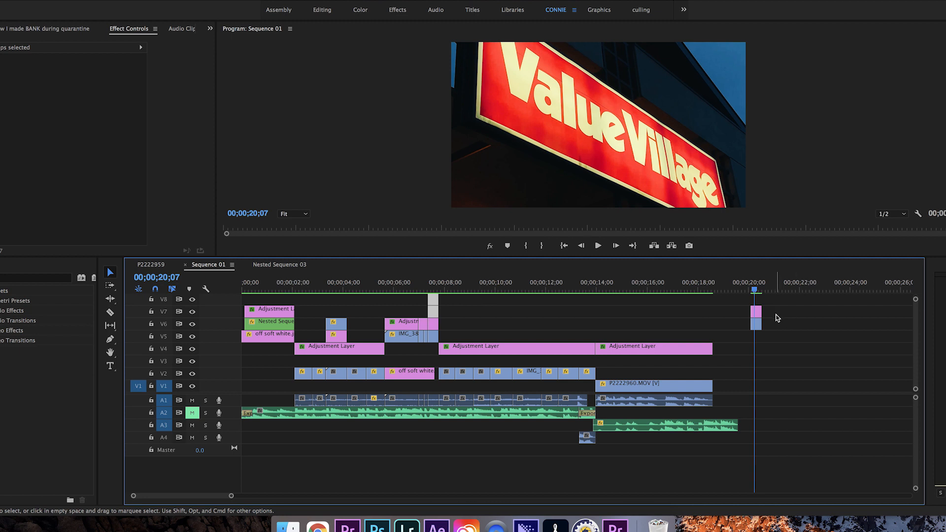
{"action": "left_click", "coordinate": [757, 290]}
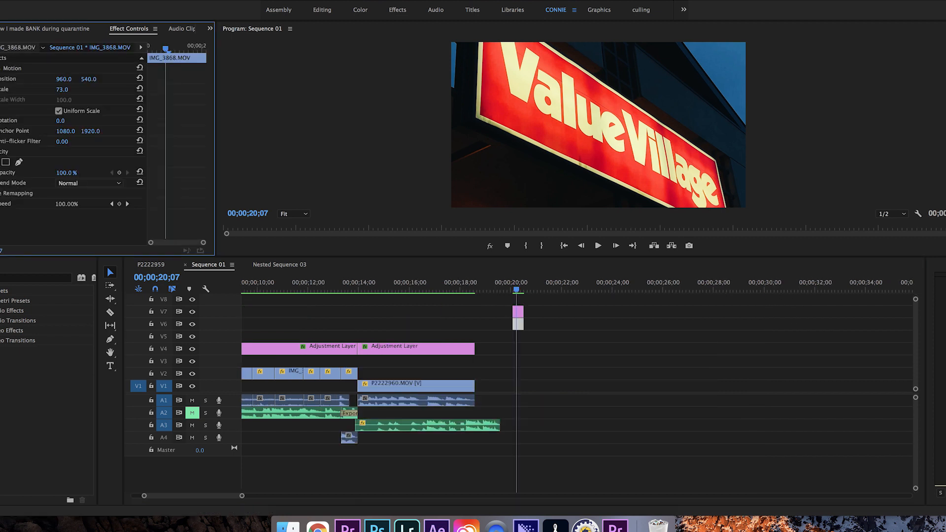
{"action": "left_click_drag", "start_coordinate": [62, 90], "coordinate": [47, 89]}
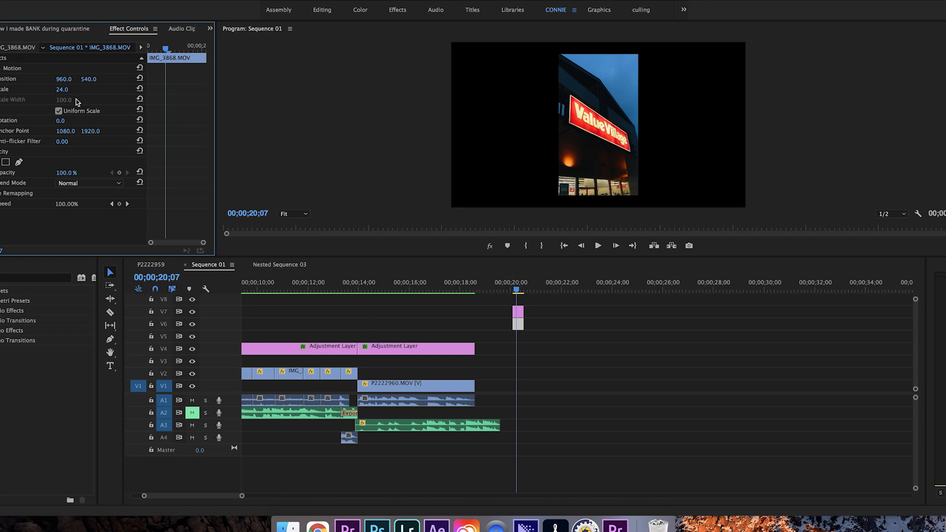
{"action": "left_click", "coordinate": [63, 89]}
{"action": "type", "text": "25"}
{"action": "key", "text": "Return"}
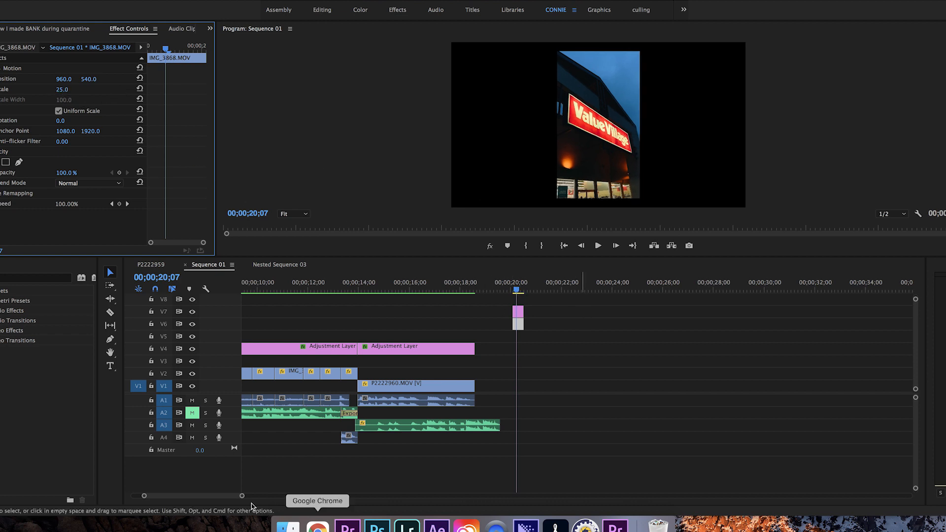
Add a nice blue ;-).jpg on V5 beneath the copied IMG_3868.MOV clip, trimmed to its length, and enlarge its scale
{"action": "left_click", "coordinate": [288, 526]}
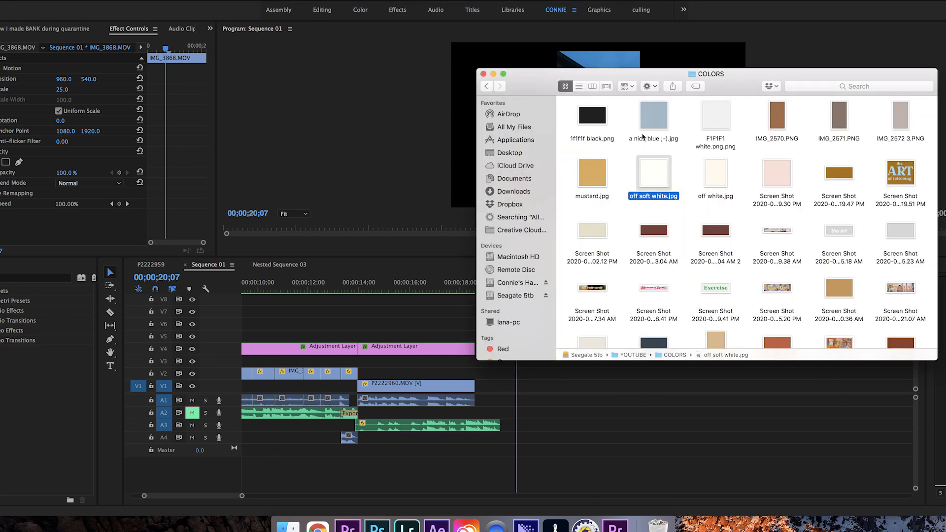
{"action": "left_click_drag", "start_coordinate": [655, 120], "coordinate": [515, 340]}
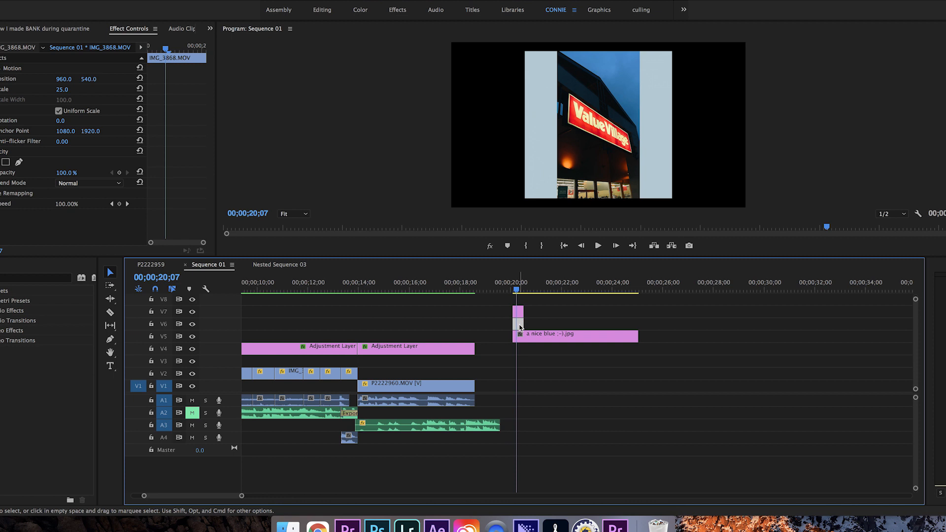
{"action": "key", "text": "super+z"}
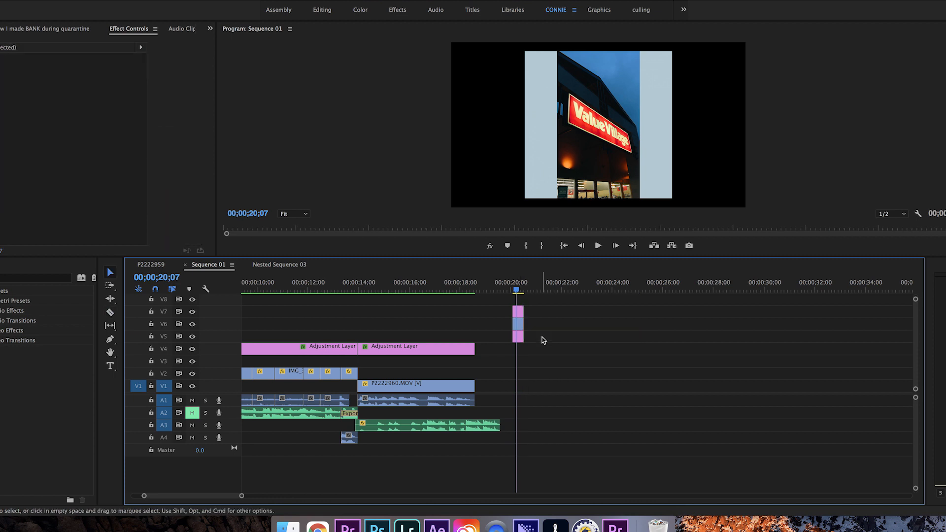
{"action": "left_click", "coordinate": [519, 338]}
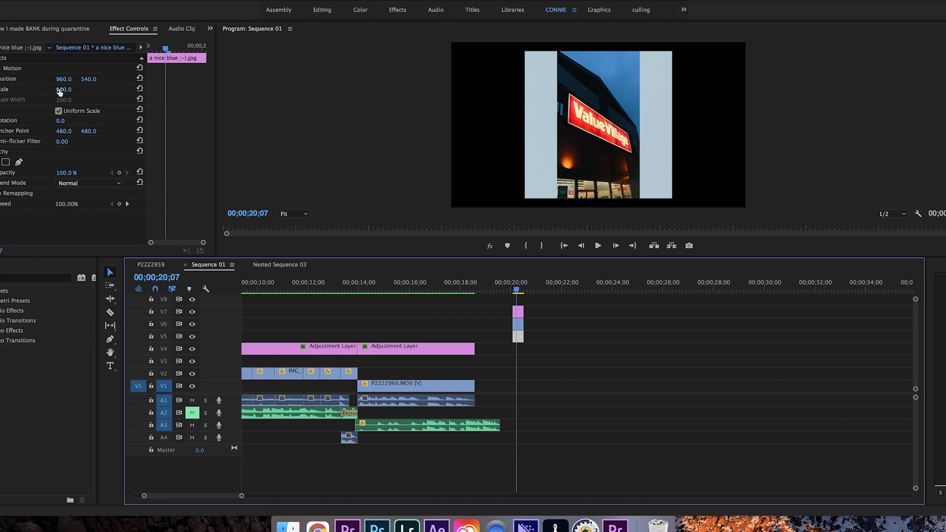
{"action": "left_click_drag", "start_coordinate": [70, 93], "coordinate": [207, 142]}
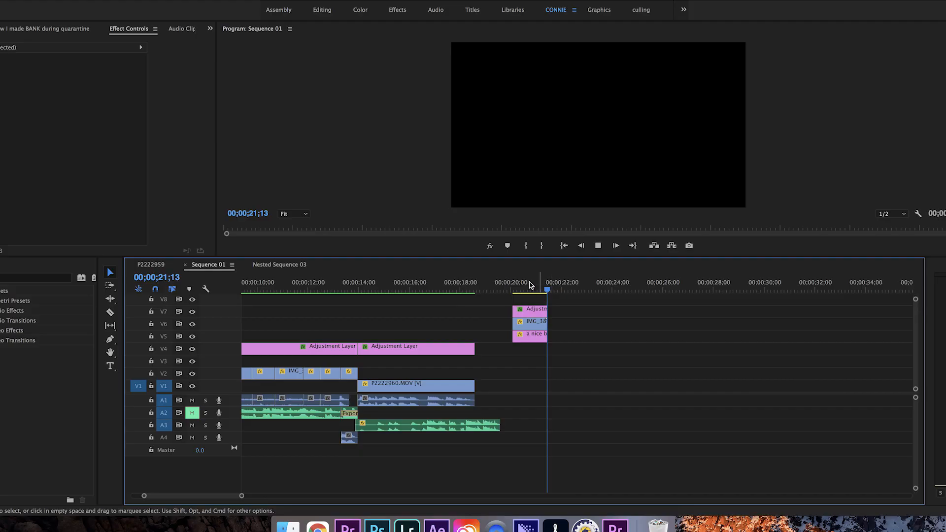
Play back the copied clip with its blue background from about 20 seconds
{"action": "left_click", "coordinate": [520, 284]}
{"action": "key", "text": "space"}
{"action": "left_click", "coordinate": [515, 282]}
{"action": "key", "text": "space"}
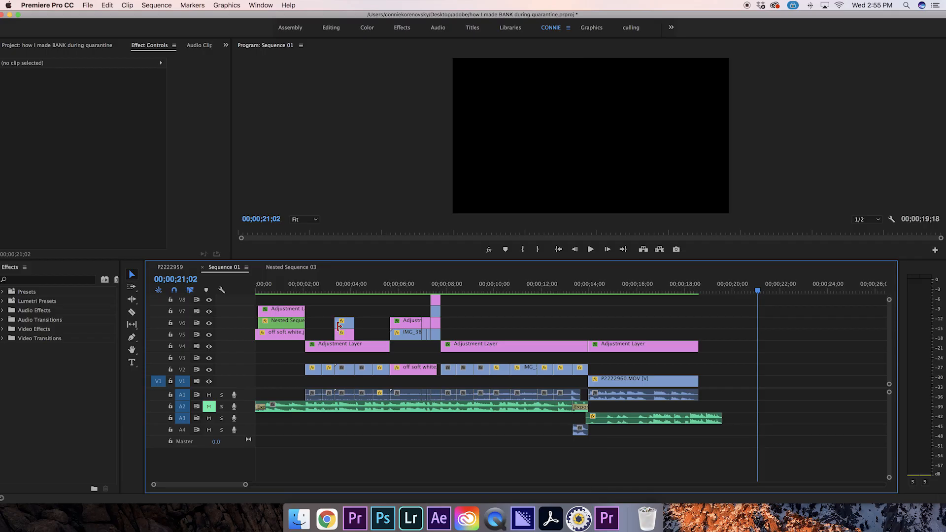
Create a new legacy title named Title 01 with the playhead at 00;00;01;01
{"action": "left_click", "coordinate": [280, 285]}
{"action": "key", "text": "shift+1"}
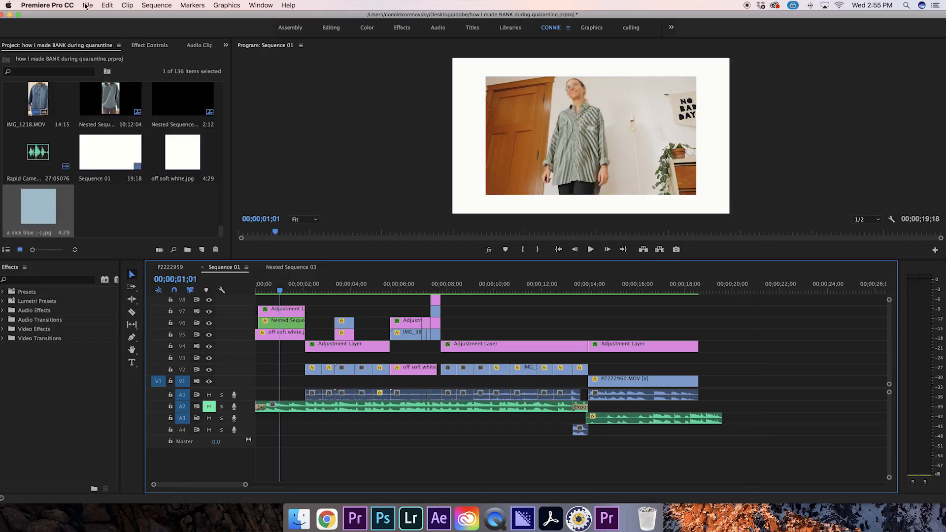
{"action": "left_click", "coordinate": [87, 5]}
{"action": "mouse_move", "coordinate": [103, 17]}
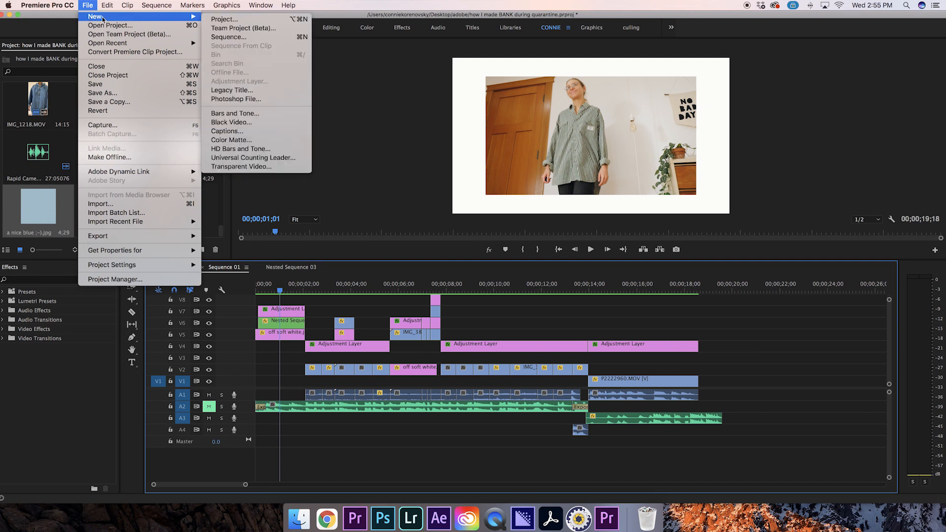
{"action": "left_click", "coordinate": [231, 90]}
{"action": "left_click", "coordinate": [531, 303]}
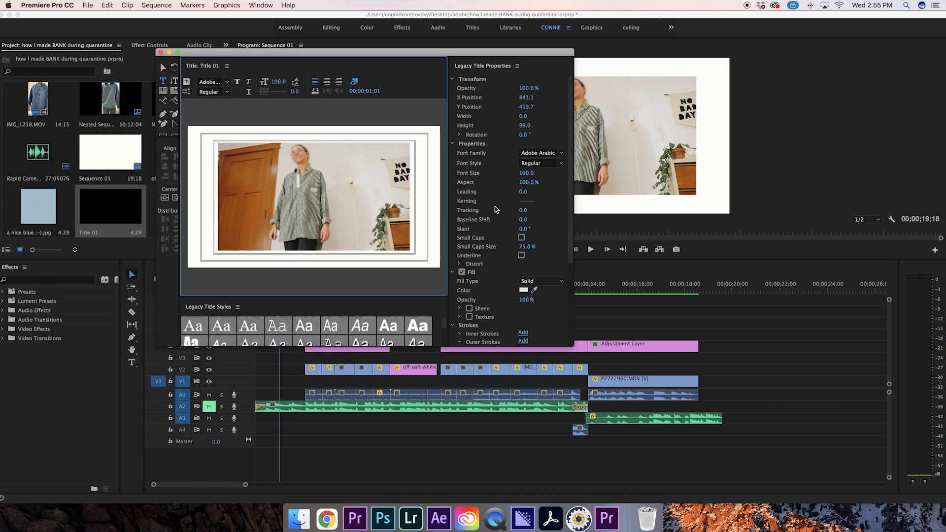
Enter the title text HOW I MADE BANK IN QUARANTINE and centre it horizontally and vertically in the frame
{"action": "type", "text": "HO"}
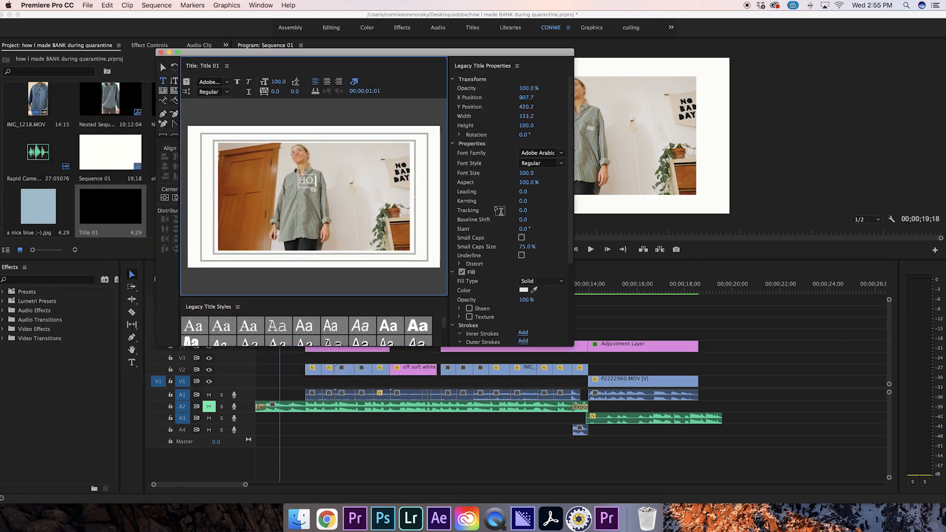
{"action": "type", "text": "W I MADE BANK IN QUARANT"}
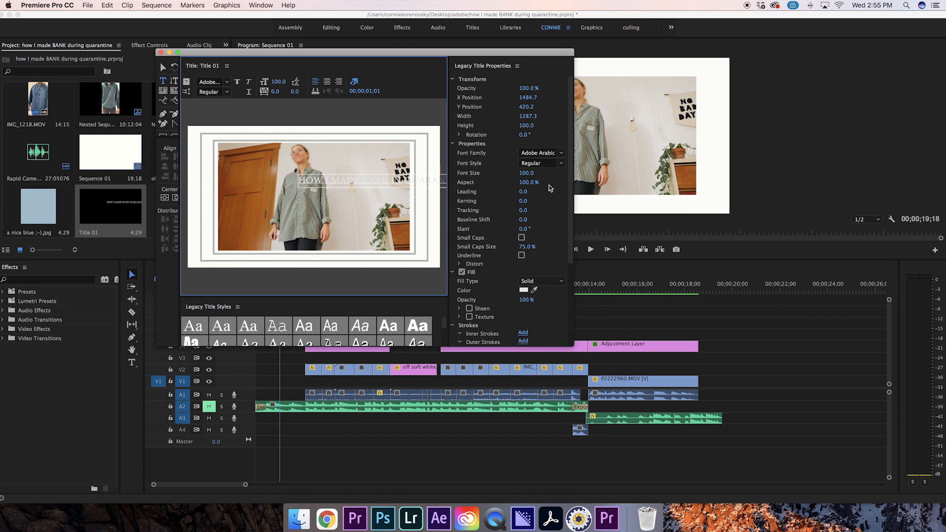
{"action": "left_click_drag", "start_coordinate": [180, 217], "coordinate": [185, 217]}
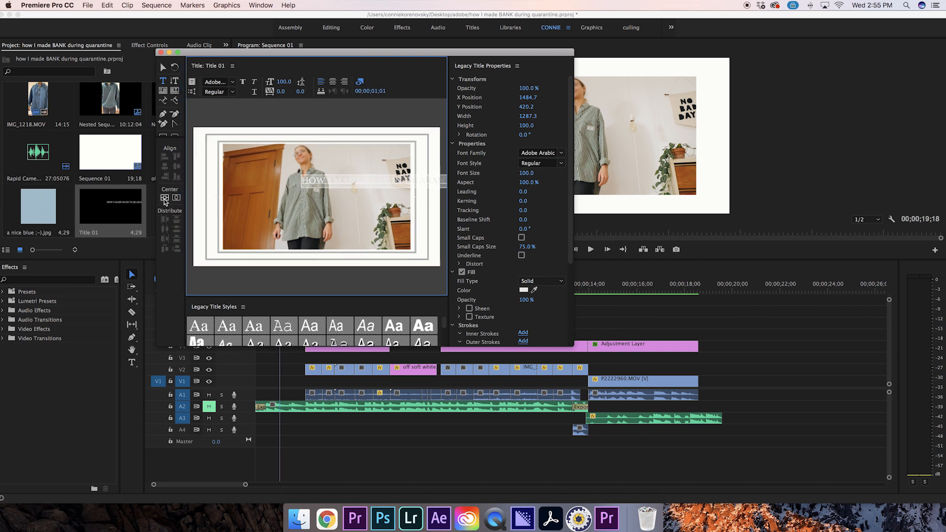
{"action": "left_click", "coordinate": [164, 198]}
{"action": "left_click", "coordinate": [176, 197]}
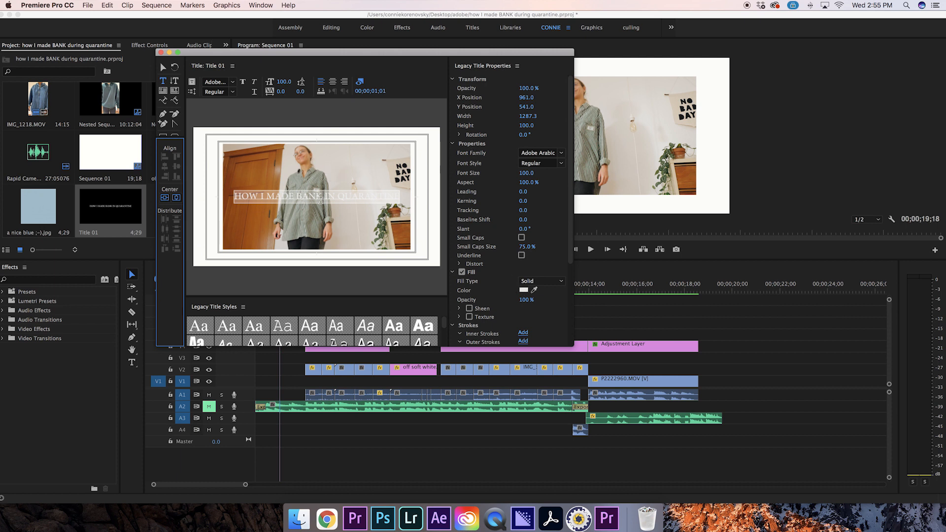
Give the title a green fill sampled from the video frame and the Recoleta Black font, recentred in the frame
{"action": "left_click", "coordinate": [522, 293]}
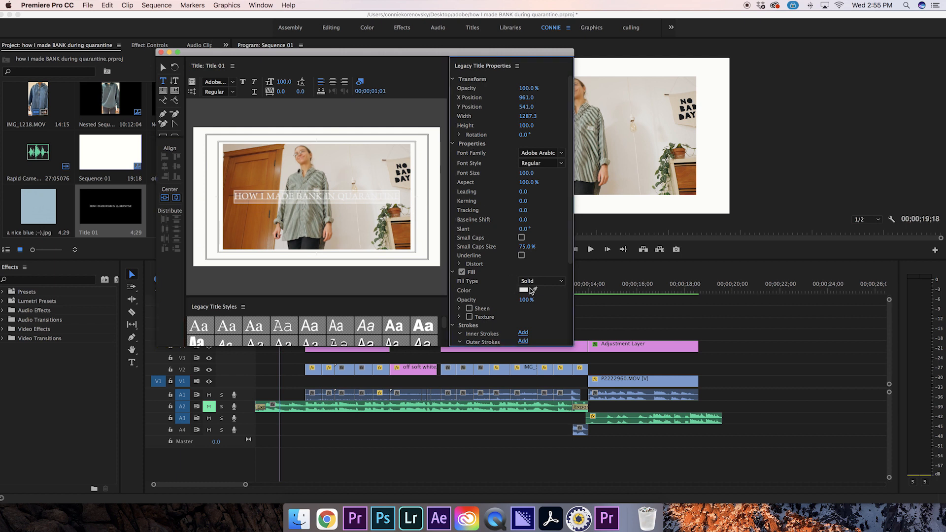
{"action": "left_click", "coordinate": [533, 290]}
{"action": "left_click", "coordinate": [394, 215]}
{"action": "left_click_drag", "start_coordinate": [394, 215], "coordinate": [379, 172]}
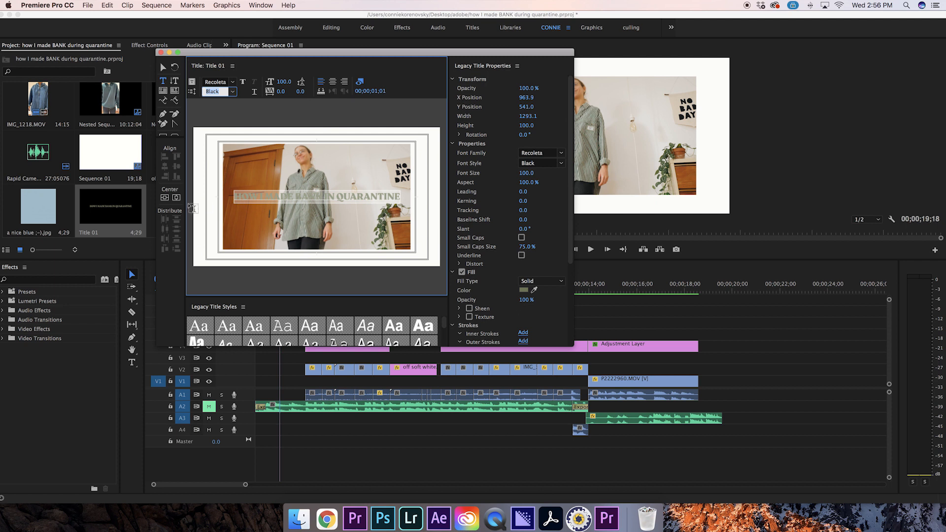
{"action": "left_click", "coordinate": [173, 198]}
{"action": "left_click", "coordinate": [174, 199]}
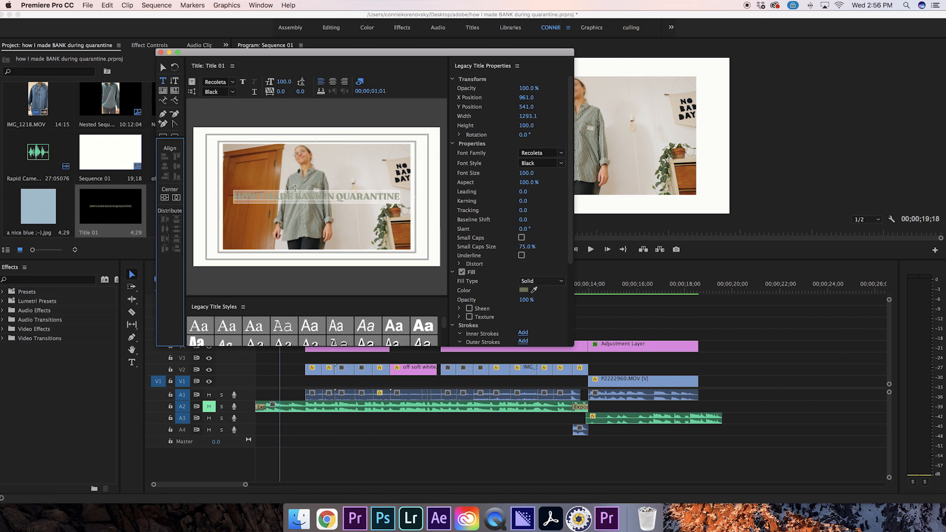
Add an Edge outer stroke of size 17 to the title text and close the title editor
{"action": "scroll", "coordinate": [523, 287], "scroll_direction": "down", "scroll_amount": 3}
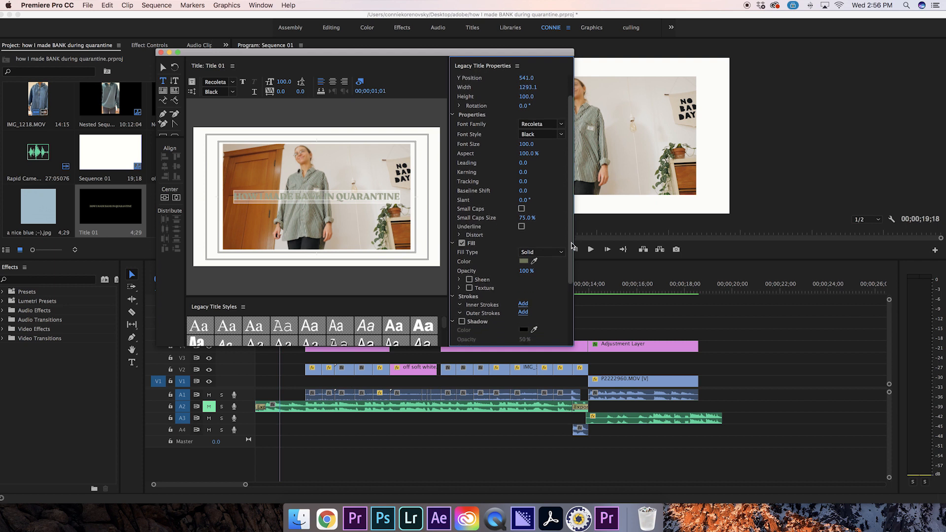
{"action": "left_click", "coordinate": [523, 309]}
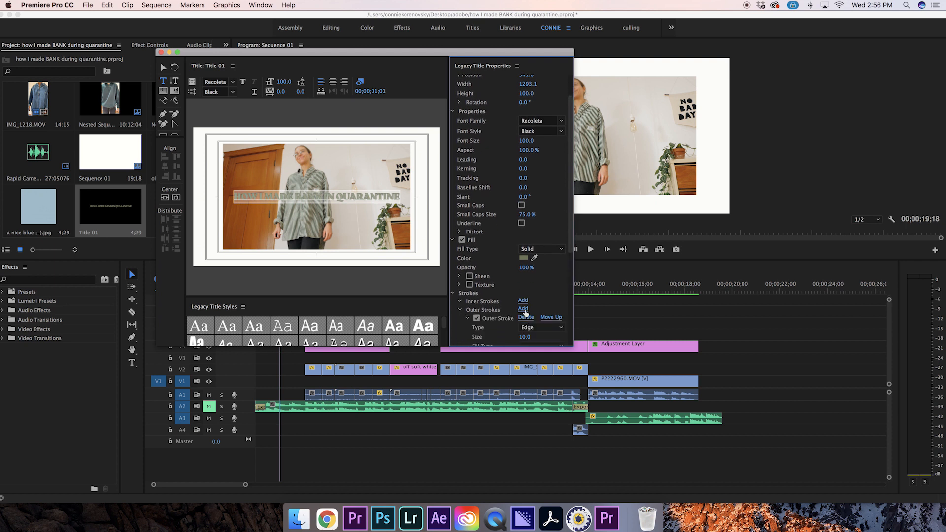
{"action": "mouse_move", "coordinate": [526, 338]}
{"action": "left_mouse_down"}
{"action": "mouse_move", "coordinate": [541, 338]}
{"action": "mouse_move", "coordinate": [507, 336]}
{"action": "mouse_move", "coordinate": [542, 337]}
{"action": "left_mouse_up"}
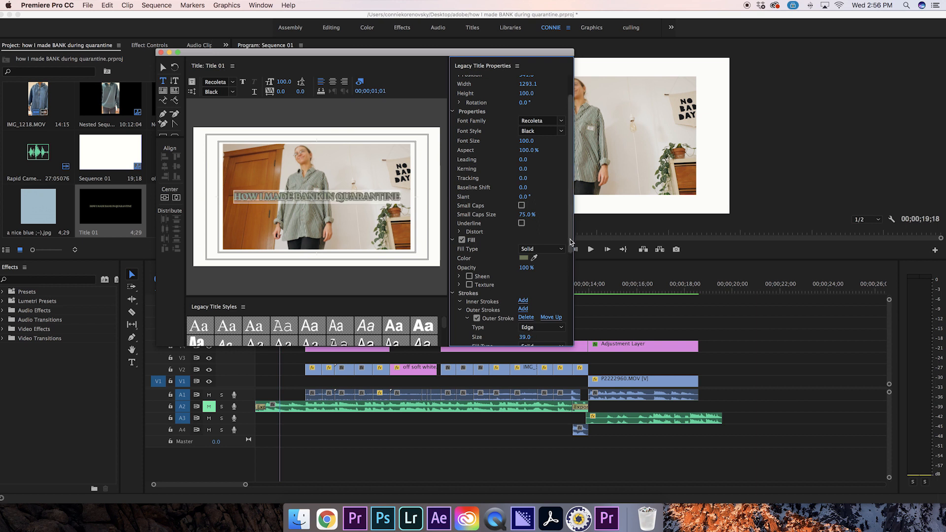
{"action": "scroll", "coordinate": [568, 238], "scroll_direction": "down", "scroll_amount": 3}
{"action": "left_click_drag", "start_coordinate": [525, 292], "coordinate": [510, 292]}
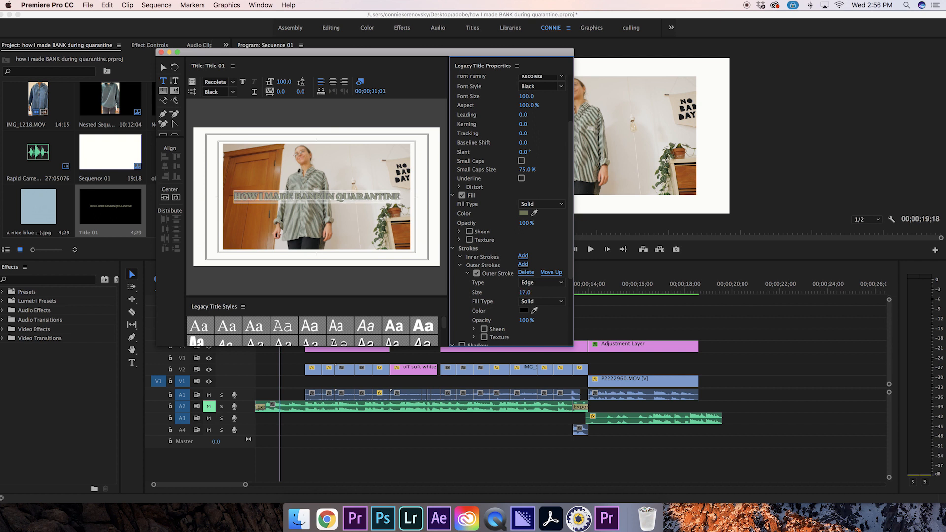
{"action": "left_click", "coordinate": [161, 53]}
Place Title 01 on V8 above the opening adjustment layer and trim it to the end of the opening clips
{"action": "left_click_drag", "start_coordinate": [105, 212], "coordinate": [266, 300]}
{"action": "key", "text": "c"}
{"action": "left_click", "coordinate": [305, 300]}
{"action": "key", "text": "v"}
{"action": "left_click", "coordinate": [325, 301]}
{"action": "key", "text": "Delete"}
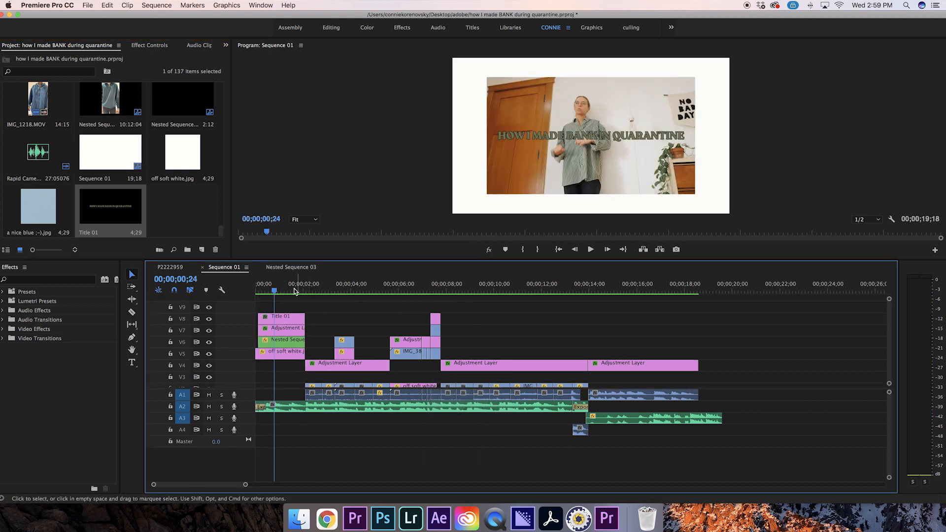
Delete the Title 01 clip from the start of the timeline
{"action": "key", "text": "Home"}
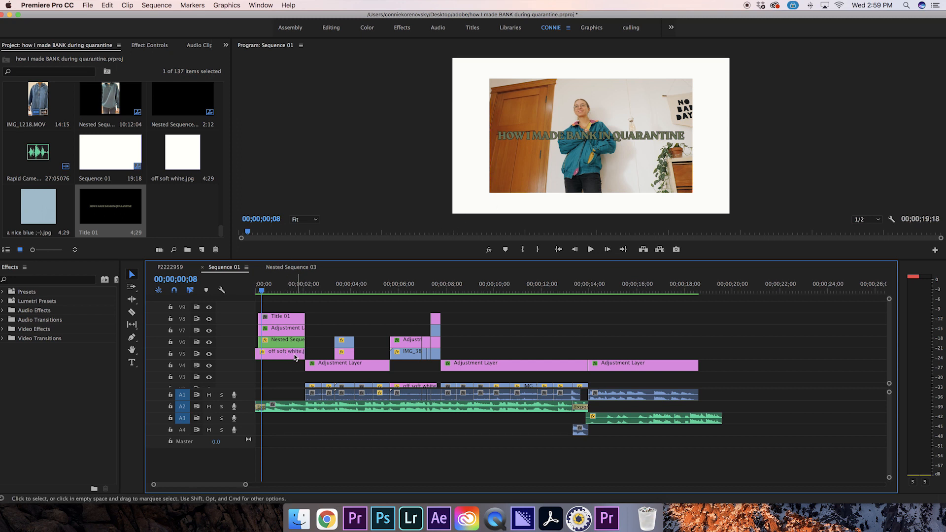
{"action": "left_click", "coordinate": [284, 321]}
{"action": "key", "text": "Delete"}
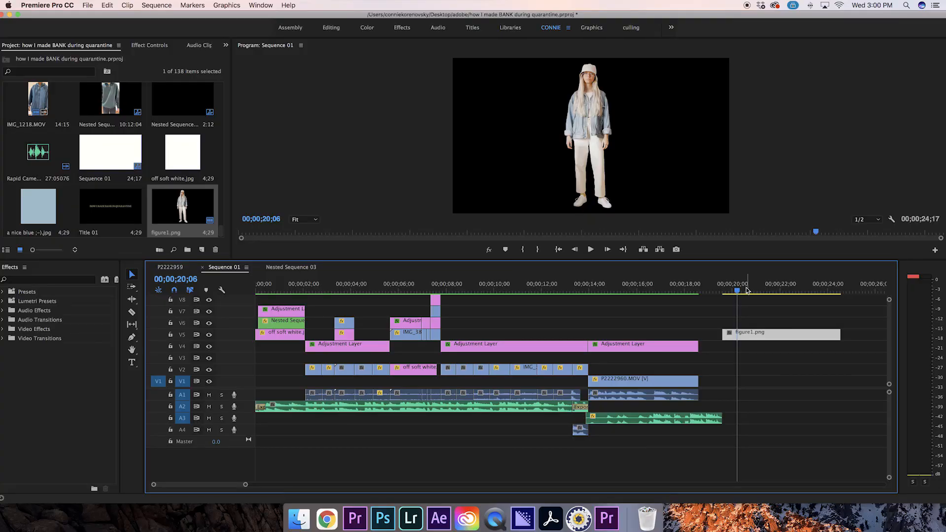
Shift figure1.png slightly earlier on V5, and move it back to start at the end of the last audio clip
{"action": "left_click_drag", "start_coordinate": [744, 337], "coordinate": [737, 336]}
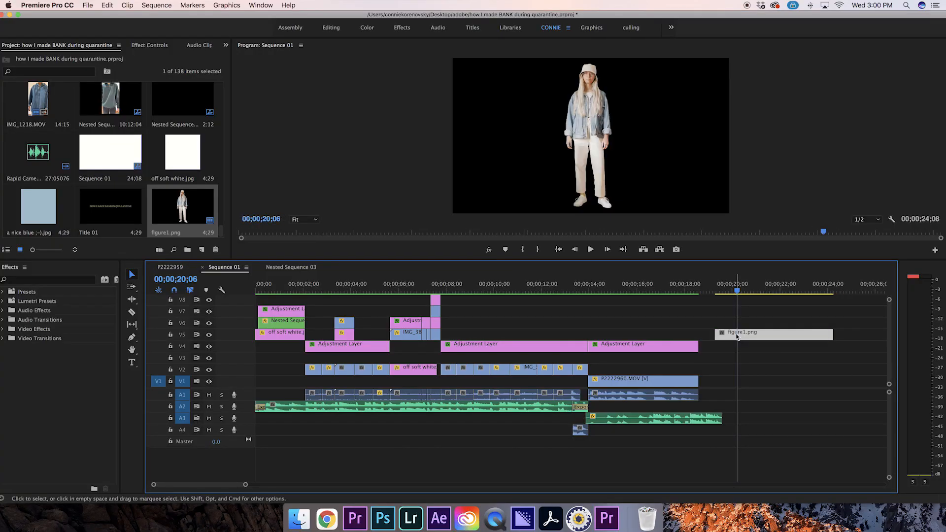
{"action": "scroll", "coordinate": [743, 336], "scroll_direction": "right", "scroll_amount": 5}
{"action": "left_click_drag", "start_coordinate": [609, 337], "coordinate": [615, 337]}
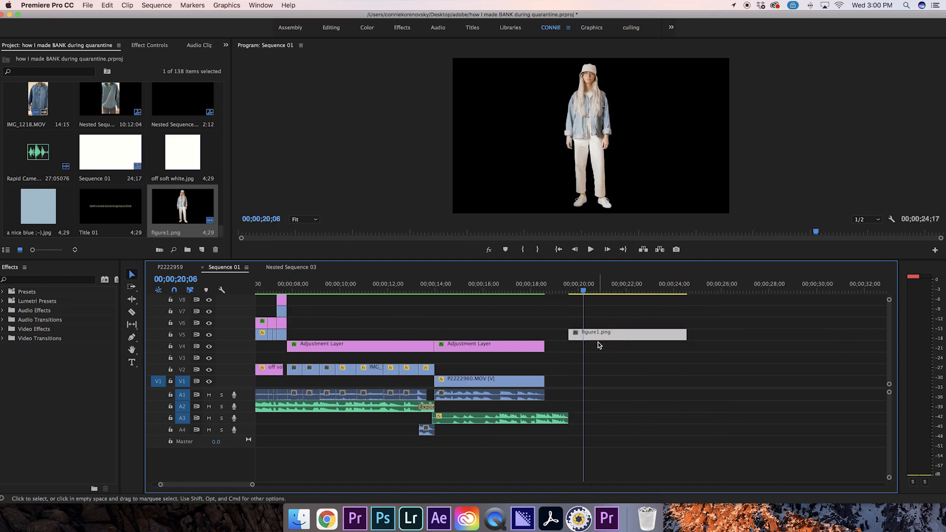
Place mustard.jpg from the COLORS folder on the Seagate 5tb drive onto V4, directly beneath the figure1.png clip
{"action": "scroll", "coordinate": [599, 344], "scroll_direction": "left", "scroll_amount": 5}
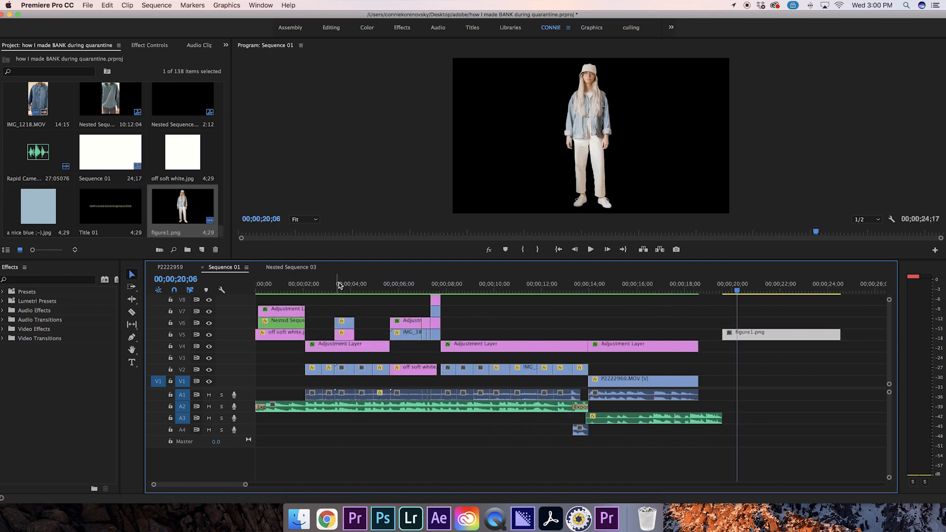
{"action": "left_click", "coordinate": [299, 518]}
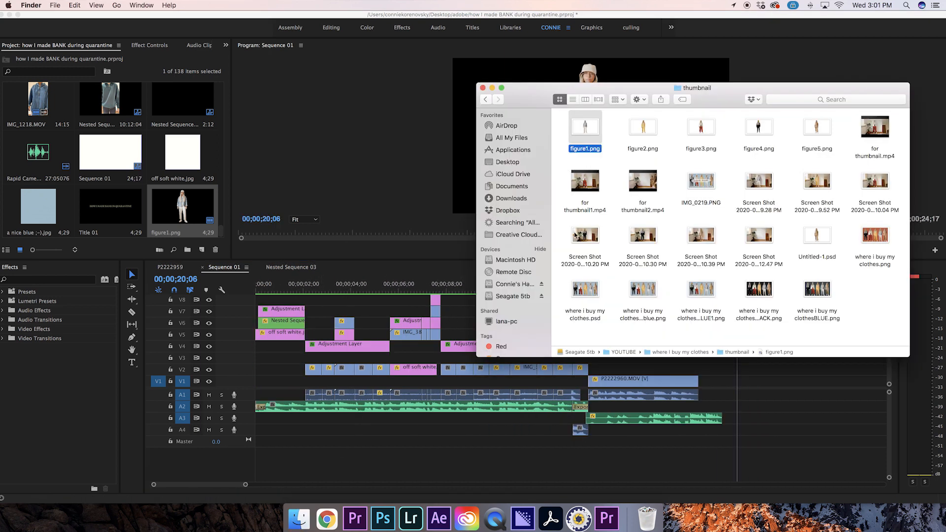
{"action": "left_click", "coordinate": [495, 296]}
{"action": "double_click", "coordinate": [864, 185]}
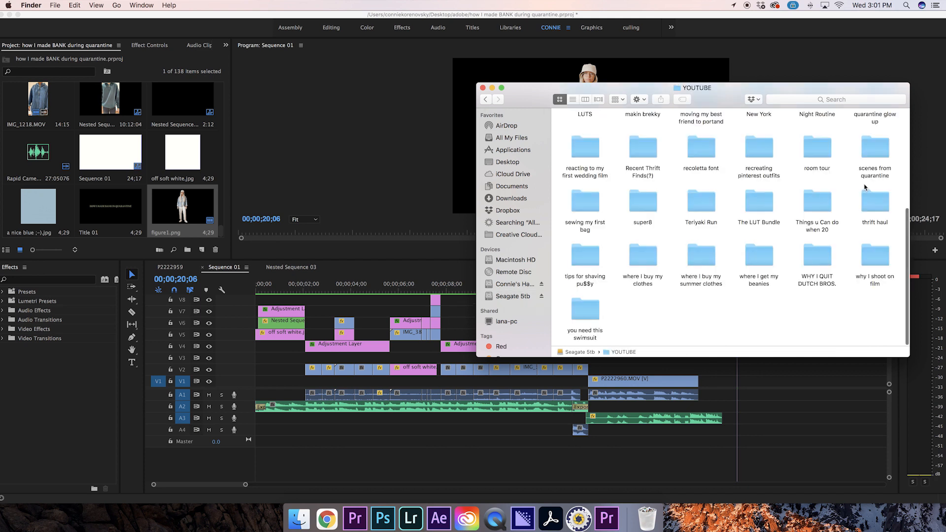
{"action": "scroll", "coordinate": [772, 177], "scroll_direction": "up", "scroll_amount": 10}
{"action": "double_click", "coordinate": [875, 125]}
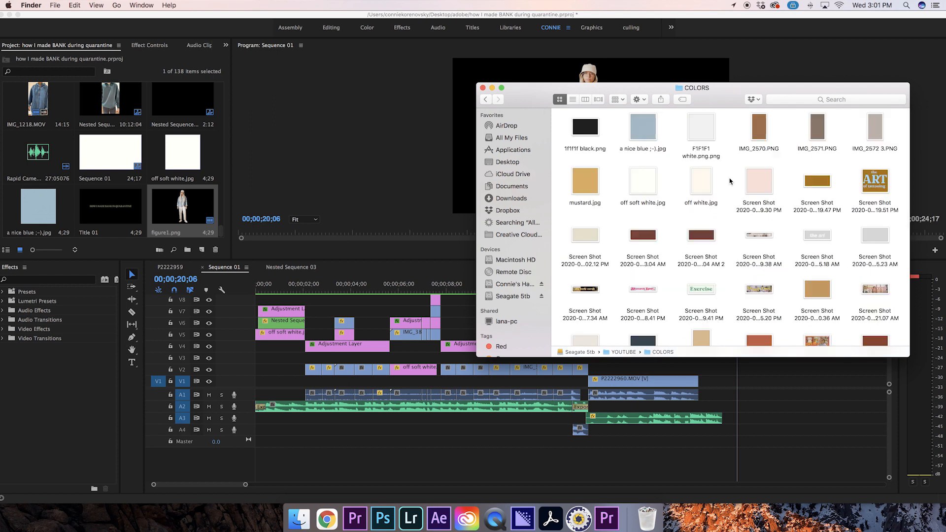
{"action": "left_click_drag", "start_coordinate": [581, 184], "coordinate": [739, 345]}
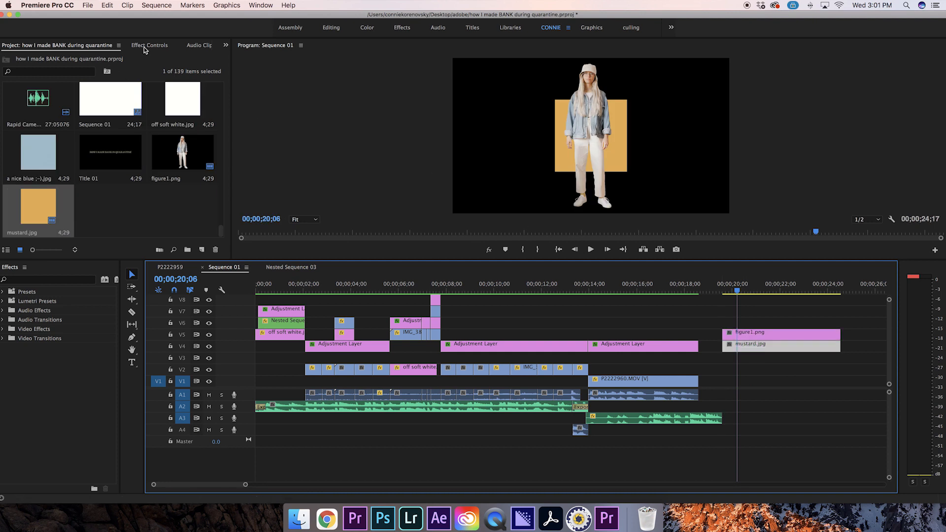
Scale up mustard.jpg until it fills the whole frame, and play the section back
{"action": "left_click", "coordinate": [158, 48]}
{"action": "left_click_drag", "start_coordinate": [97, 103], "coordinate": [148, 103]}
{"action": "left_click_drag", "start_coordinate": [738, 290], "coordinate": [728, 289]}
{"action": "left_click", "coordinate": [783, 306]}
{"action": "key", "text": "space"}
{"action": "scroll", "coordinate": [776, 307], "scroll_direction": "right", "scroll_amount": 10}
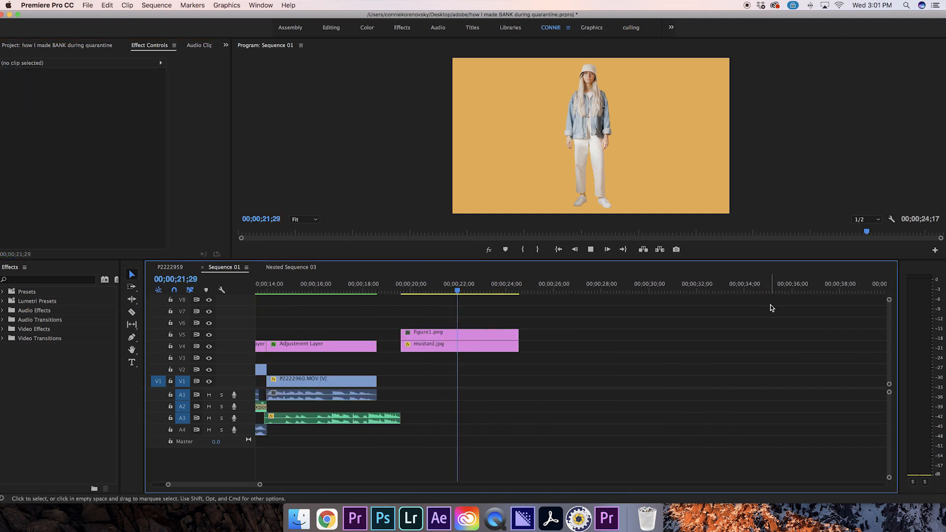
{"action": "key", "text": "space"}
Turn on Position keyframing for figure1.png at 00;00;19;24 near the start of the clip
{"action": "left_click_drag", "start_coordinate": [389, 285], "coordinate": [405, 287]}
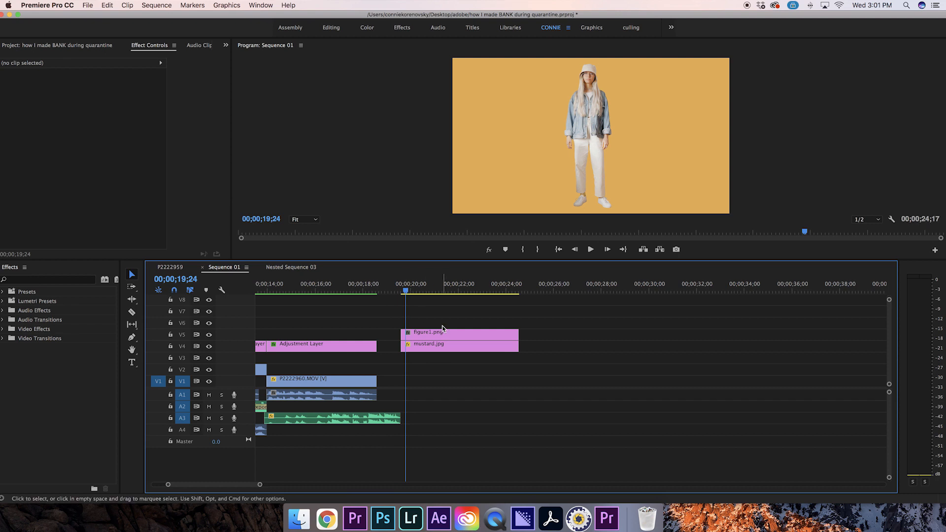
{"action": "left_click", "coordinate": [438, 345]}
{"action": "left_click", "coordinate": [438, 333]}
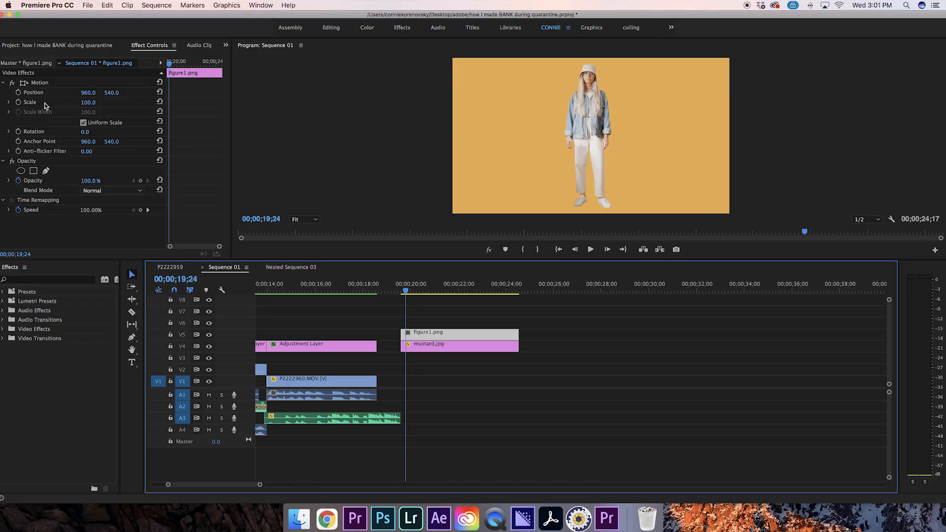
{"action": "left_click", "coordinate": [18, 94]}
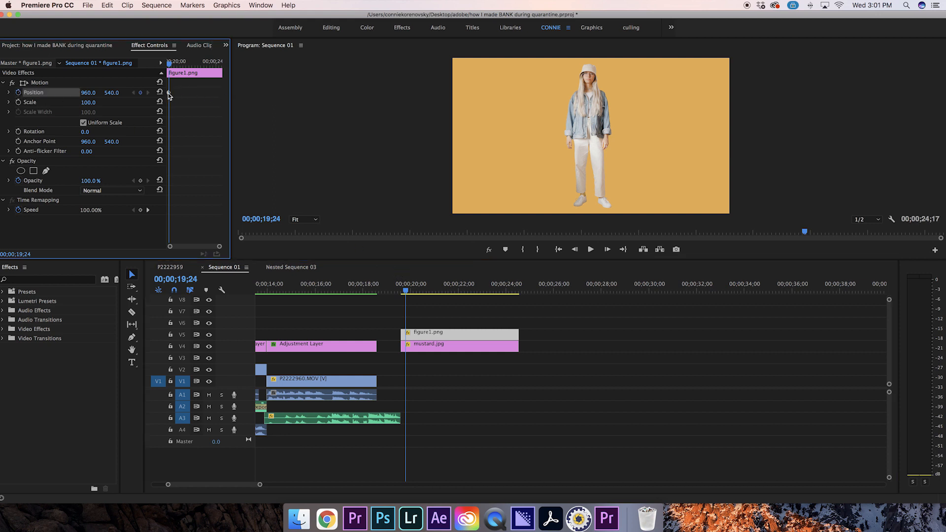
{"action": "left_click", "coordinate": [254, 488]}
{"action": "left_click_drag", "start_coordinate": [261, 486], "coordinate": [237, 486]}
{"action": "scroll", "coordinate": [719, 367], "scroll_direction": "right", "scroll_amount": 5}
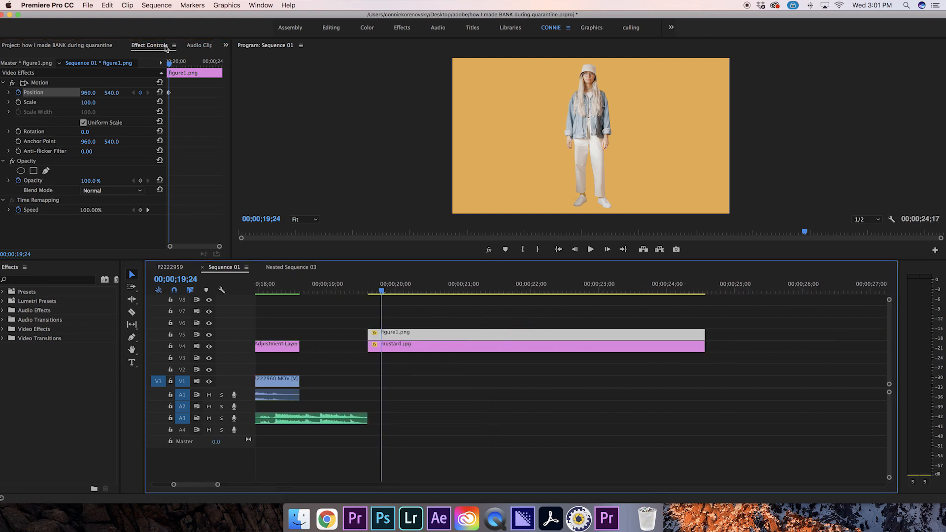
{"action": "left_click", "coordinate": [169, 96]}
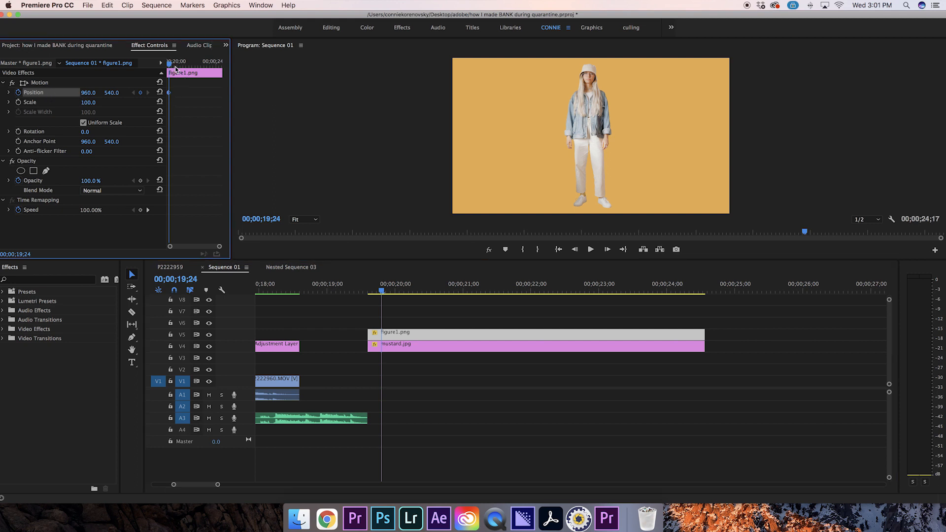
Add a Position keyframe to figure1.png at 00;00;20;13 with the horizontal value at 1022
{"action": "left_click_drag", "start_coordinate": [381, 291], "coordinate": [431, 291]}
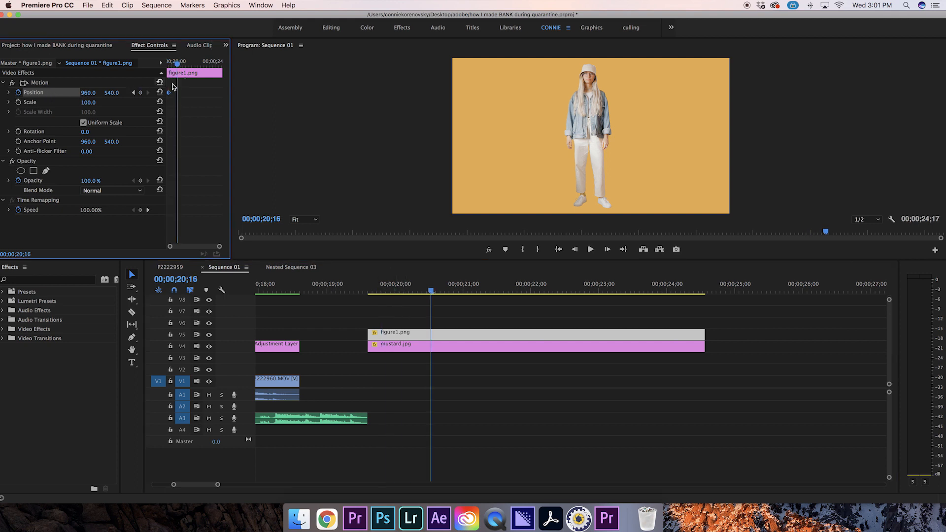
{"action": "left_click_drag", "start_coordinate": [180, 67], "coordinate": [170, 97]}
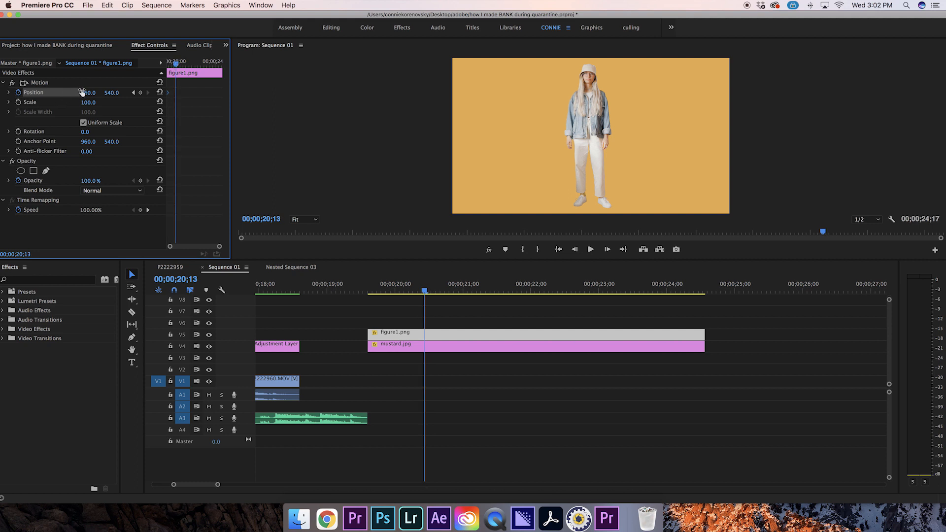
{"action": "left_click_drag", "start_coordinate": [88, 93], "coordinate": [104, 93]}
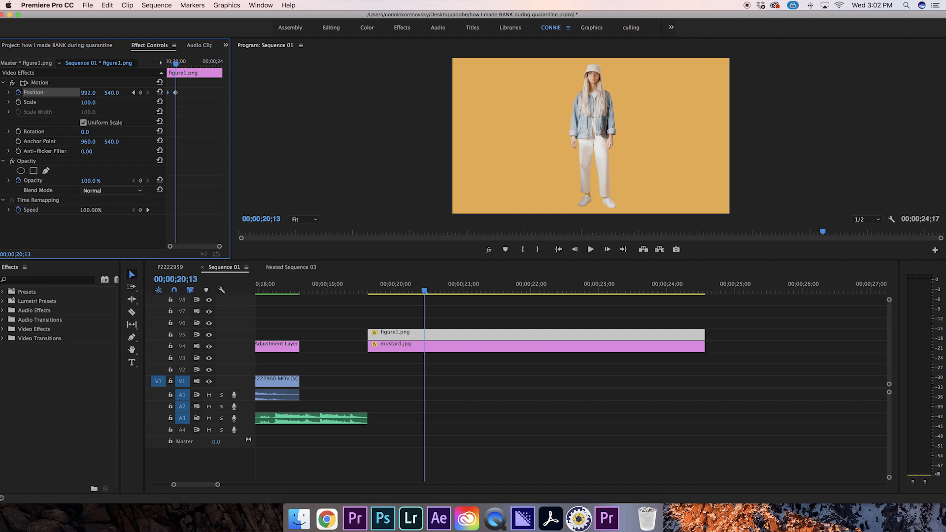
{"action": "left_click_drag", "start_coordinate": [104, 92], "coordinate": [119, 93]}
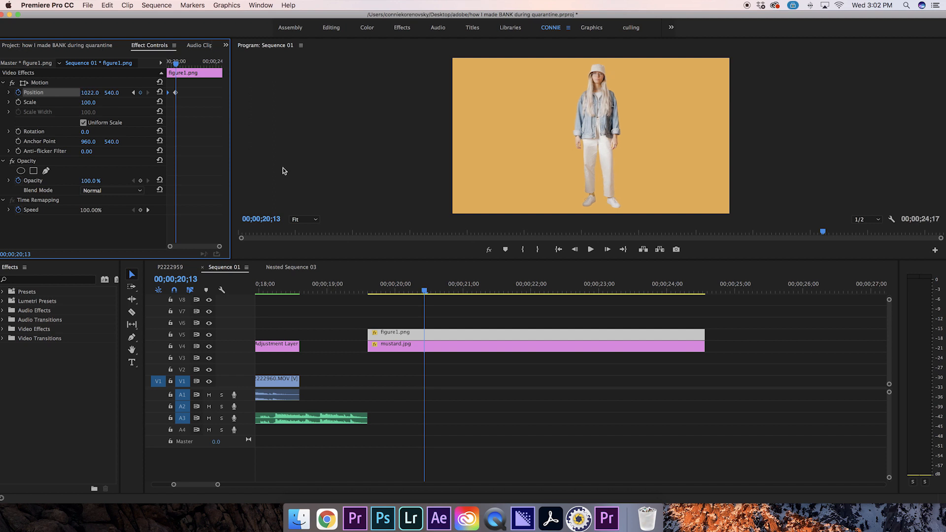
Add a Position keyframe at 00;00;21;04 that moves figure1.png slightly lower in the frame
{"action": "key", "text": "Right"}
{"action": "key", "text": "Right"}
{"action": "key", "text": "Right"}
{"action": "key", "text": "Right"}
{"action": "key", "text": "Right"}
{"action": "key", "text": "Right"}
{"action": "key", "text": "Right"}
{"action": "key", "text": "Right"}
{"action": "key", "text": "Right"}
{"action": "key", "text": "Right"}
{"action": "key", "text": "Right"}
{"action": "key", "text": "Right"}
{"action": "key", "text": "Right"}
{"action": "key", "text": "Right"}
{"action": "key", "text": "Right"}
{"action": "key", "text": "Right"}
{"action": "key", "text": "Right"}
{"action": "key", "text": "Right"}
{"action": "key", "text": "Right"}
{"action": "key", "text": "Right"}
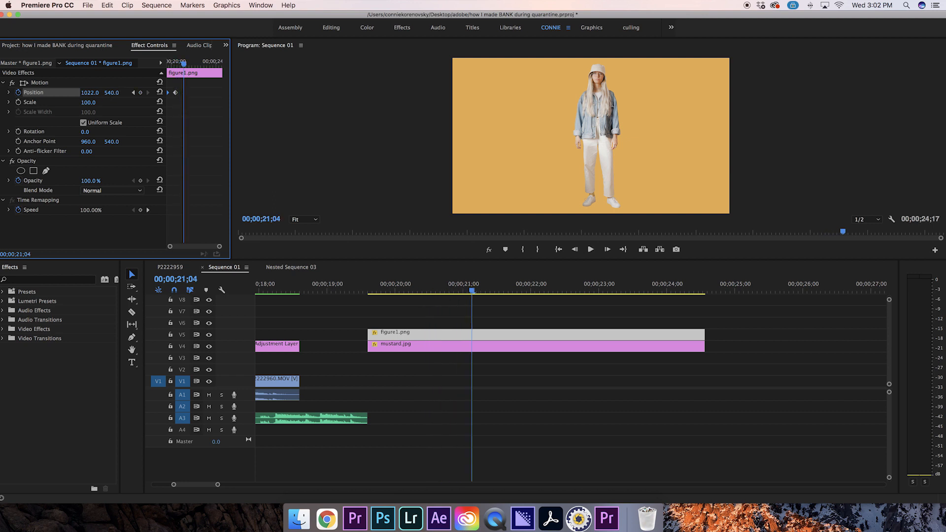
{"action": "left_click_drag", "start_coordinate": [112, 92], "coordinate": [128, 92]}
Add further Position keyframes along figure1.png up to 00;00;24;15, with a horizontal value of 994 at the last one
{"action": "key", "text": "space"}
{"action": "key", "text": "space"}
{"action": "mouse_move", "coordinate": [90, 93]}
{"action": "left_mouse_down"}
{"action": "mouse_move", "coordinate": [60, 93]}
{"action": "mouse_move", "coordinate": [102, 93]}
{"action": "mouse_move", "coordinate": [92, 93]}
{"action": "left_mouse_up"}
{"action": "key", "text": "space"}
{"action": "key", "text": "space"}
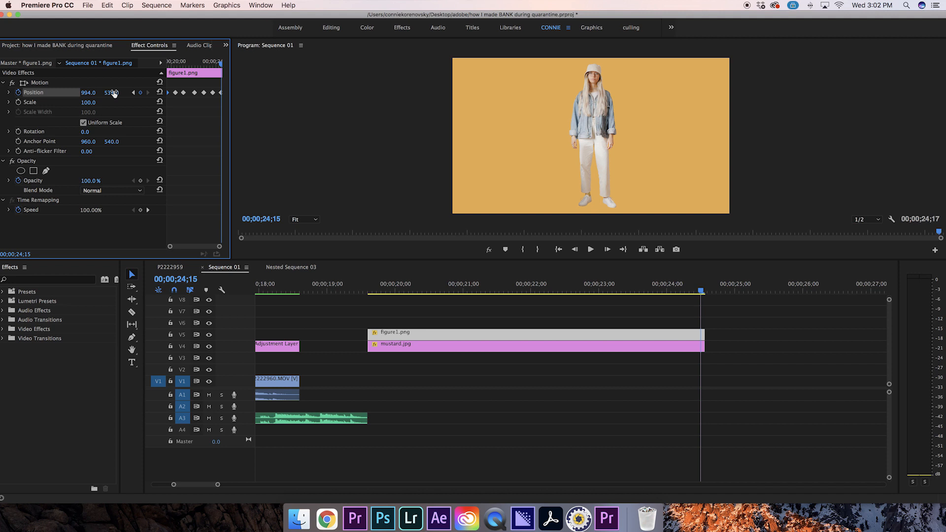
Play back the keyframed figure1.png movement over the mustard background
{"action": "key", "text": "space"}
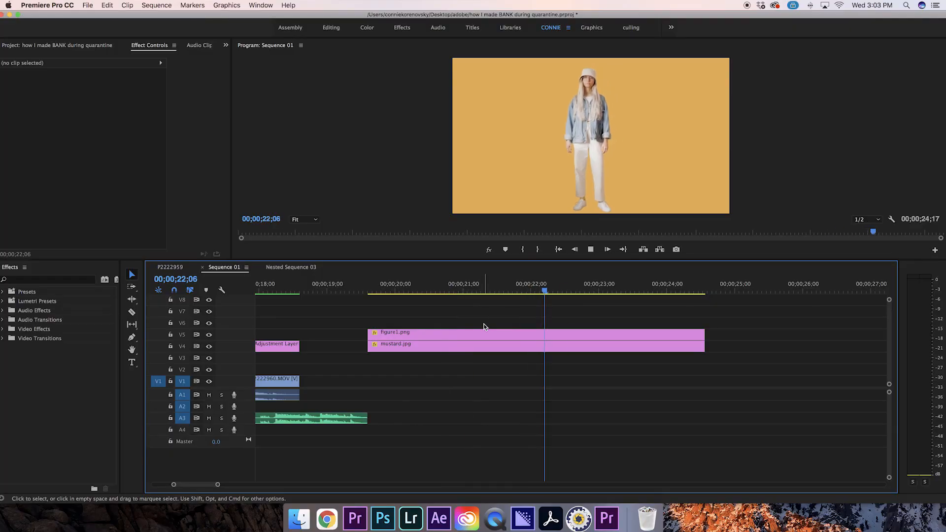
{"action": "left_click", "coordinate": [376, 291]}
{"action": "key", "text": "space"}
{"action": "left_click", "coordinate": [420, 290]}
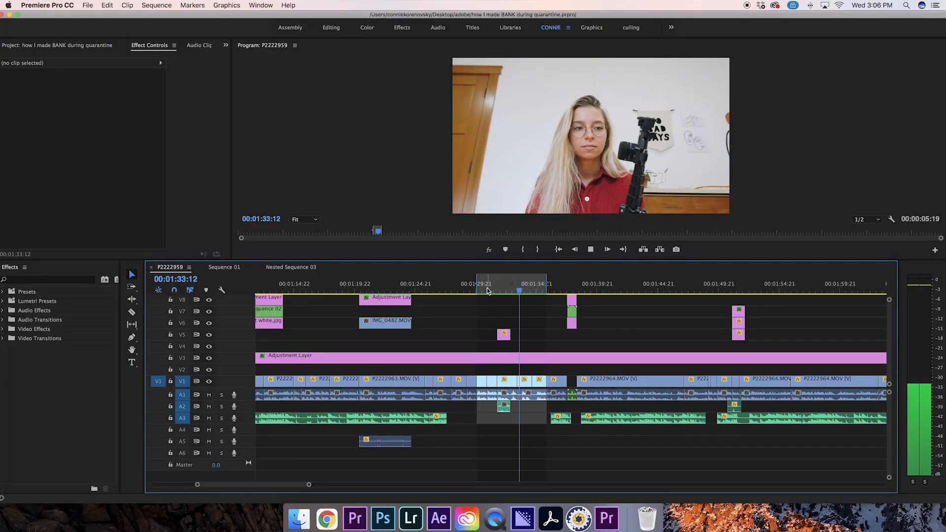
Review the keyframed bee.png animation in the P2222959 sequence
{"action": "left_click", "coordinate": [178, 67]}
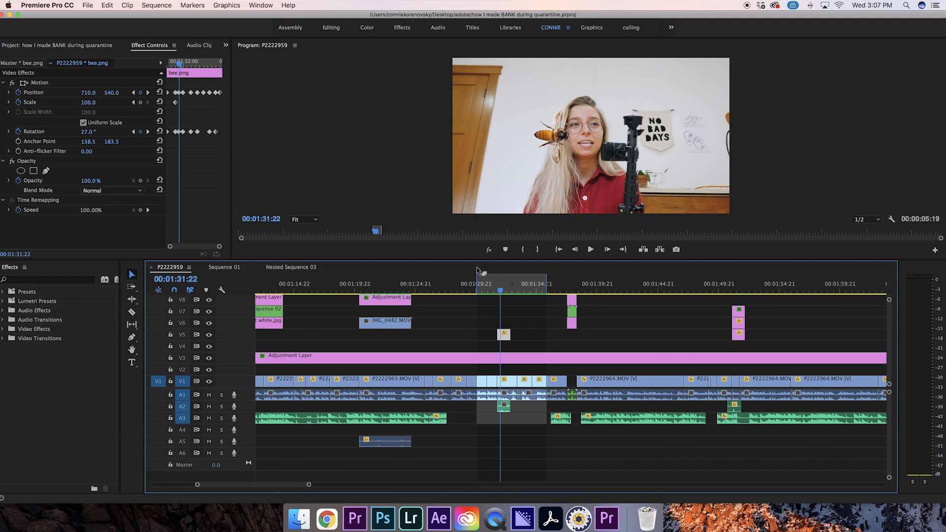
{"action": "key", "text": "space"}
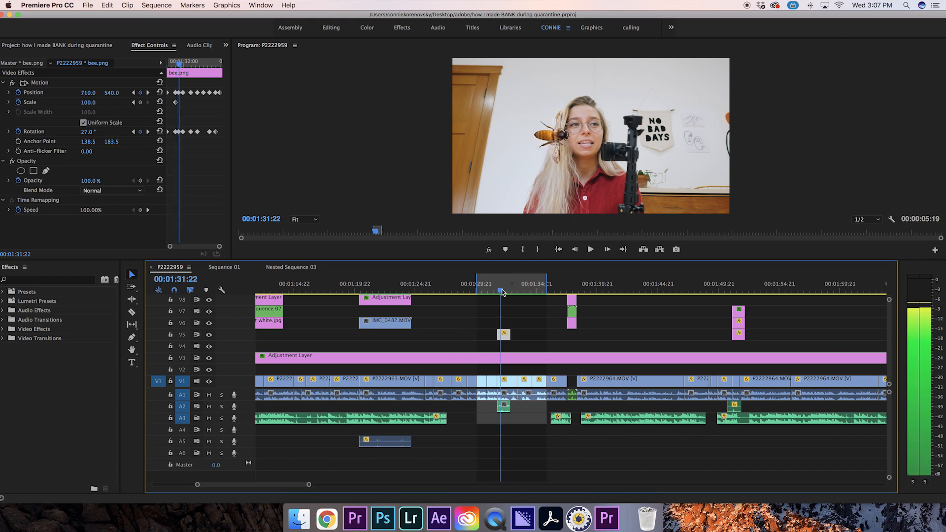
{"action": "left_click_drag", "start_coordinate": [502, 290], "coordinate": [511, 290]}
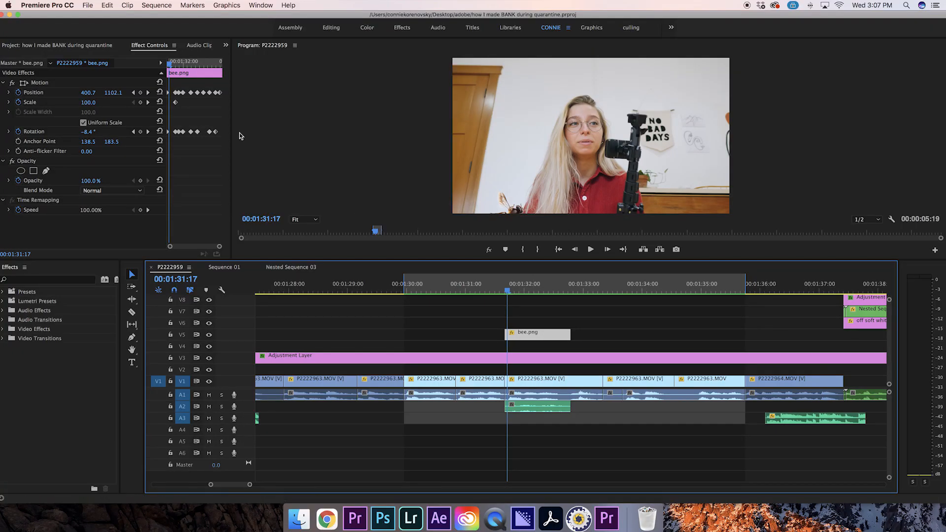
Delete all existing Position, Scale and Rotation keyframes of the bee.png clip
{"action": "left_click_drag", "start_coordinate": [221, 87], "coordinate": [150, 167]}
{"action": "key", "text": "Delete"}
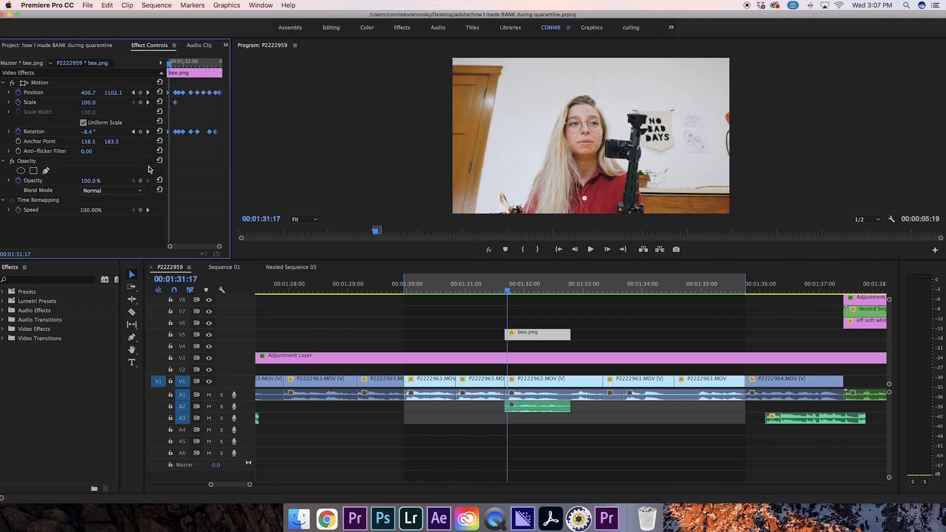
{"action": "left_click", "coordinate": [506, 338]}
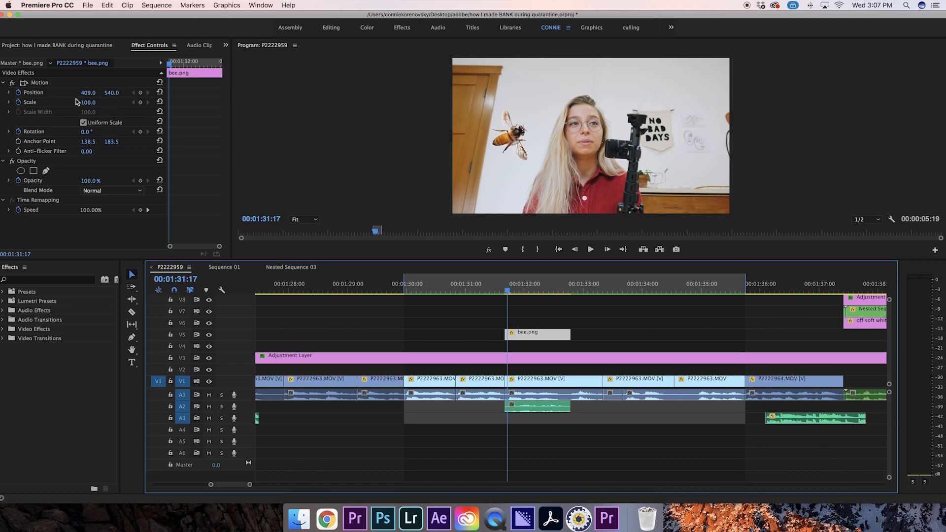
Keyframe bee.png's horizontal Position from -200 at 00:01:31:17 to 304 at 00:01:31:21, and set its Rotation there to 59°
{"action": "left_click_drag", "start_coordinate": [88, 93], "coordinate": [2, 92]}
{"action": "left_click_drag", "start_coordinate": [170, 94], "coordinate": [161, 98]}
{"action": "key", "text": "space"}
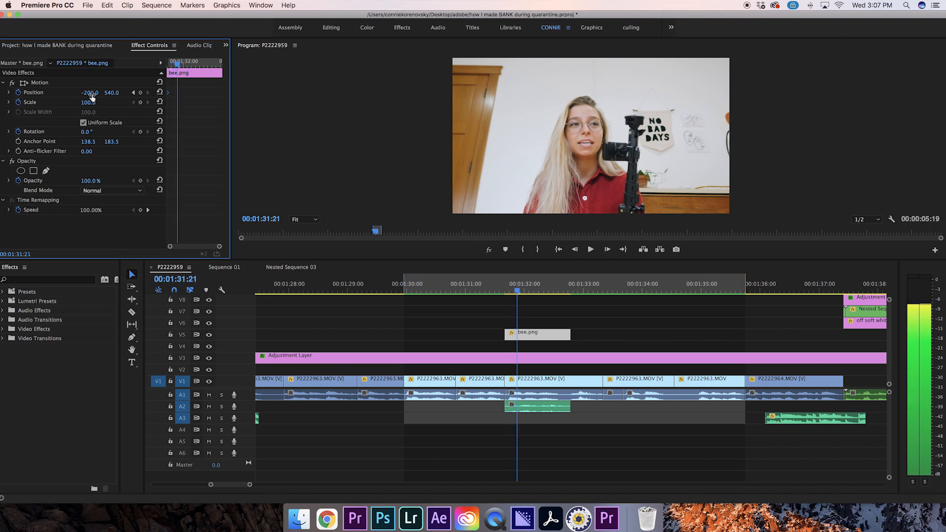
{"action": "left_click_drag", "start_coordinate": [90, 96], "coordinate": [205, 92]}
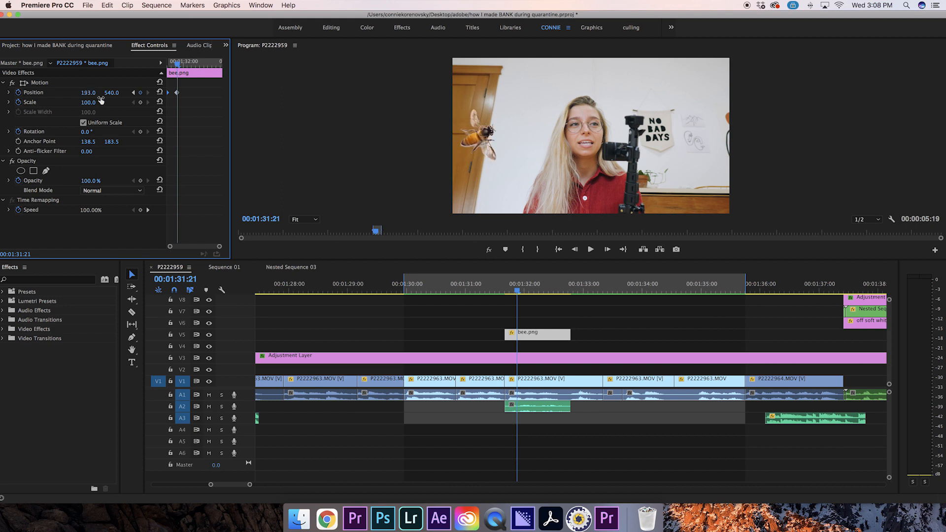
{"action": "left_click", "coordinate": [140, 132]}
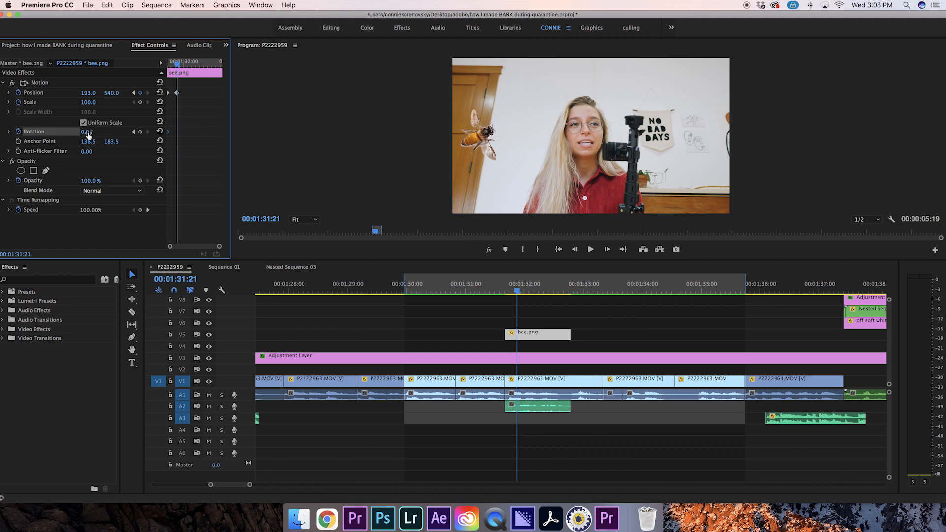
{"action": "left_click_drag", "start_coordinate": [86, 131], "coordinate": [115, 132]}
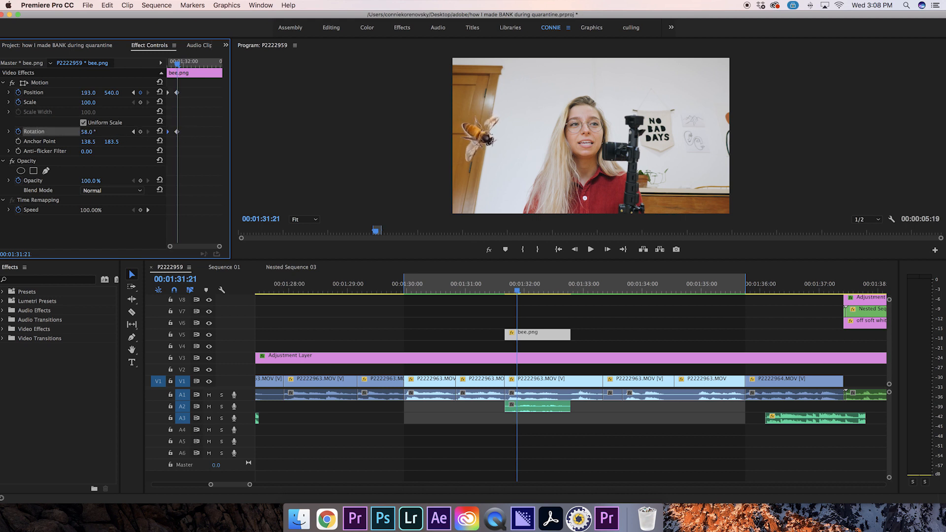
{"action": "left_click_drag", "start_coordinate": [88, 93], "coordinate": [218, 93]}
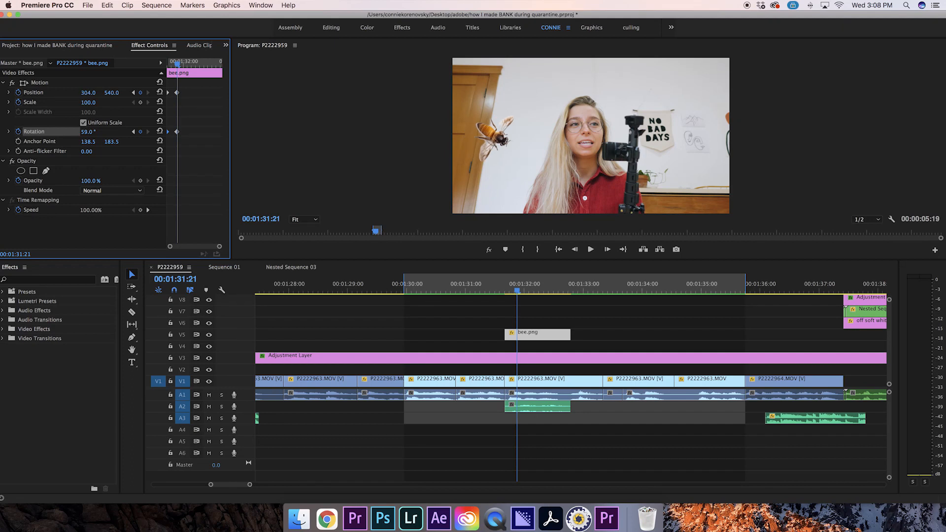
Keyframe bee.png's Position to 312, 757 at 00:01:32:00 and its Rotation to 39° at 00:01:32:02
{"action": "key", "text": "Right"}
{"action": "key", "text": "Right"}
{"action": "key", "text": "Right"}
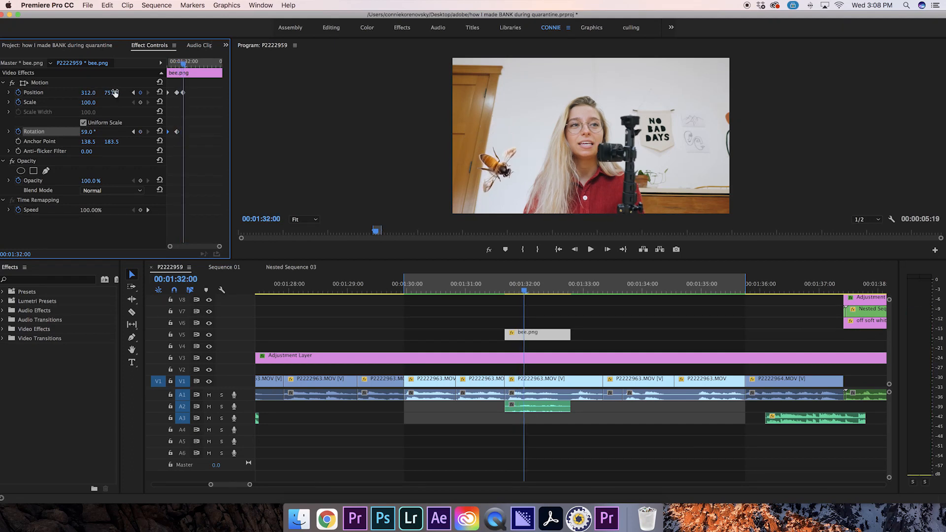
{"action": "key", "text": "Right"}
{"action": "key", "text": "Right"}
{"action": "left_click_drag", "start_coordinate": [89, 133], "coordinate": [80, 133]}
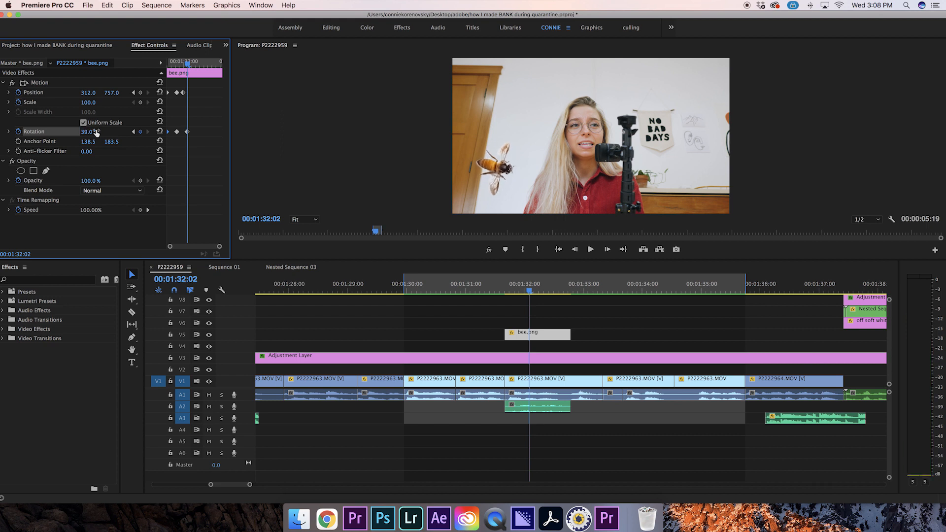
Keyframe bee.png's horizontal Position to 583 at 00:01:32:03 and its vertical Position to 835 at 00:01:32:05
{"action": "key", "text": "Right"}
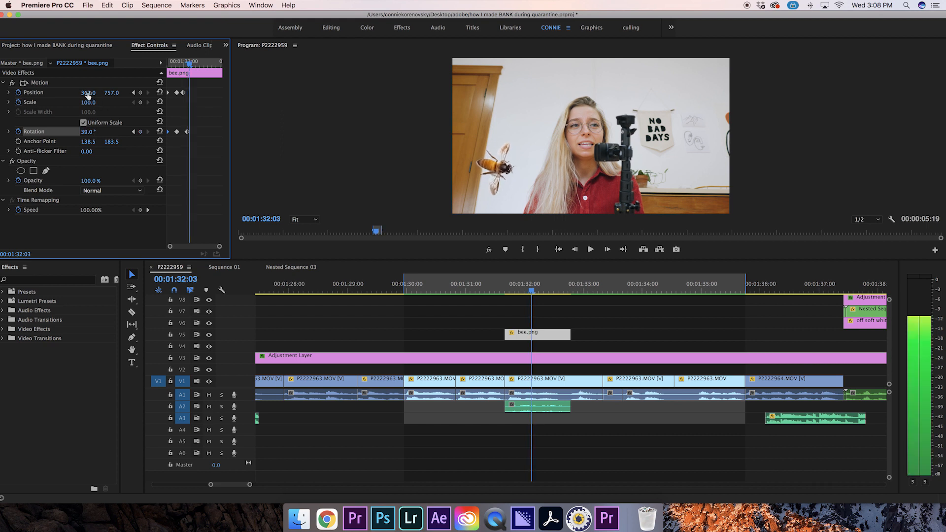
{"action": "left_click_drag", "start_coordinate": [88, 93], "coordinate": [221, 92]}
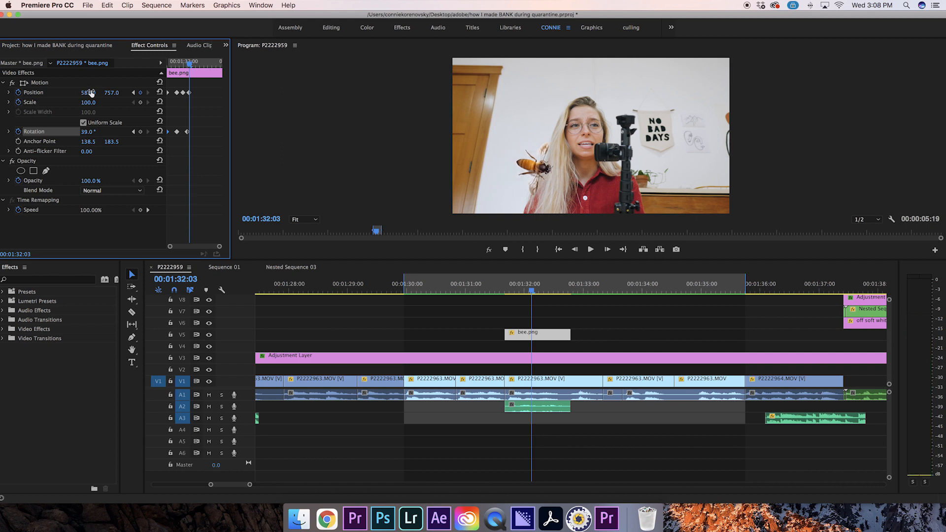
{"action": "key", "text": "Right"}
{"action": "key", "text": "Right"}
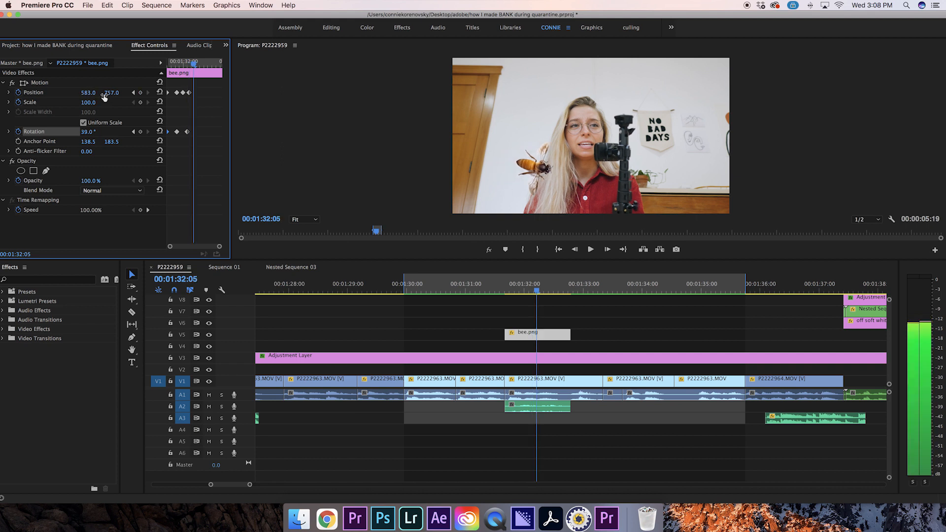
{"action": "left_click_drag", "start_coordinate": [110, 93], "coordinate": [148, 93]}
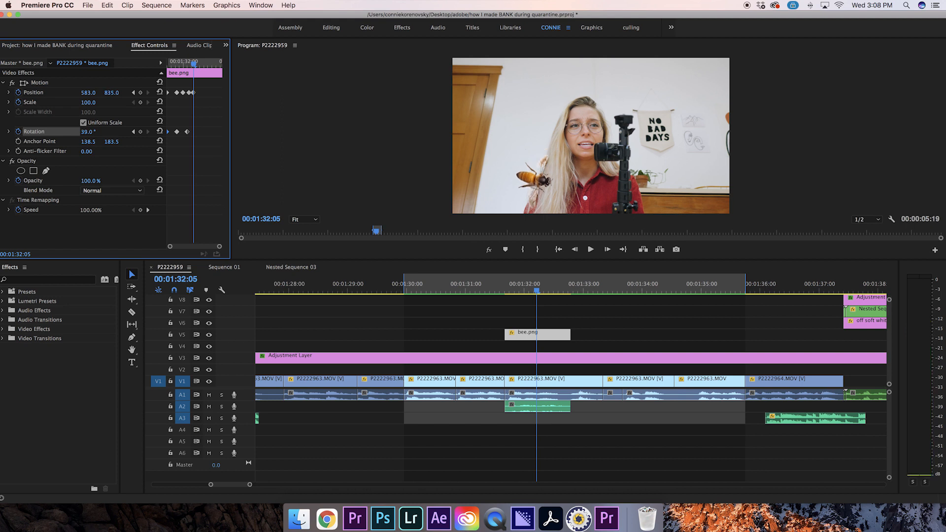
Keyframe bee.png's Rotation to 59° at 00:01:32:05, and its horizontal Position to 873 and Rotation to 3° at 00:01:32:08
{"action": "left_click_drag", "start_coordinate": [87, 133], "coordinate": [101, 133]}
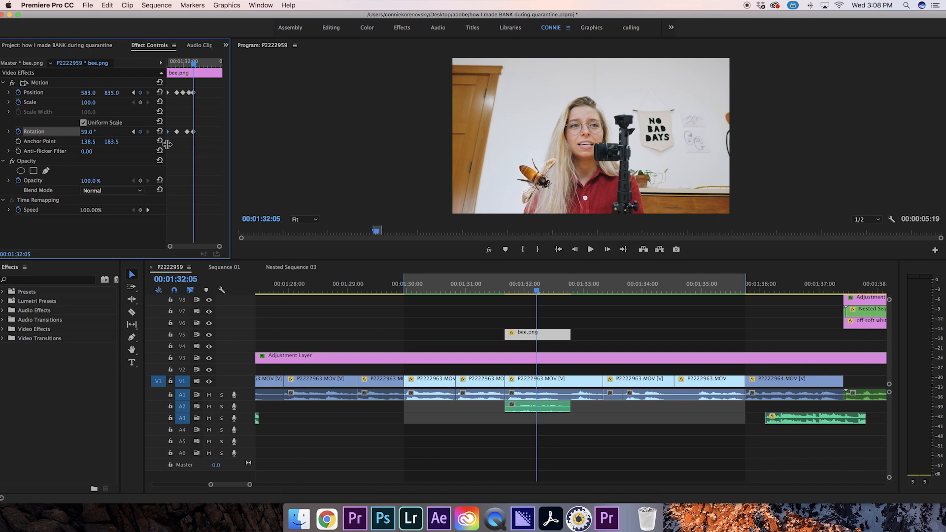
{"action": "key", "text": "space"}
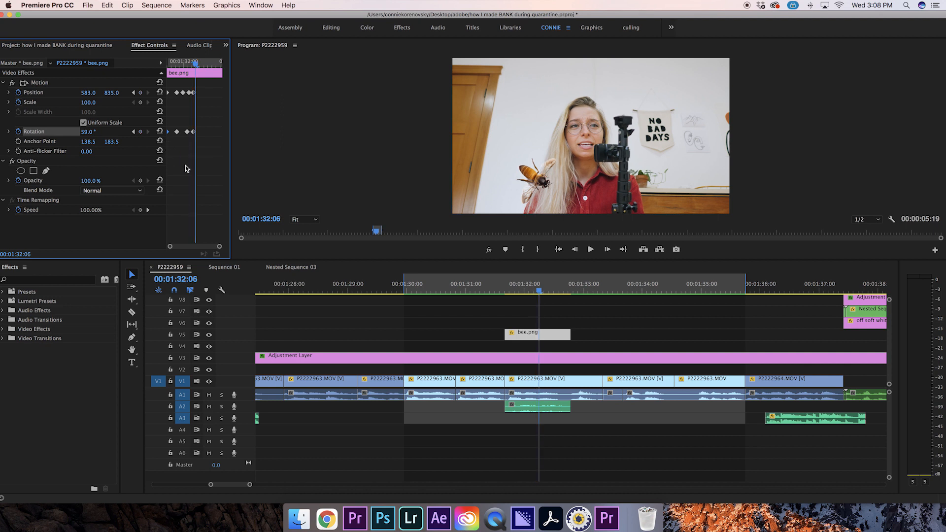
{"action": "left_click_drag", "start_coordinate": [88, 93], "coordinate": [231, 93]}
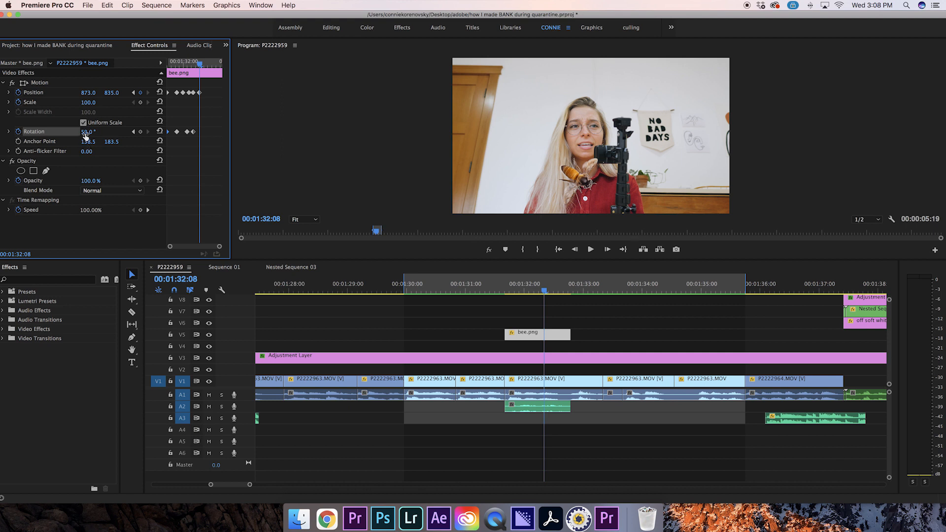
{"action": "left_click_drag", "start_coordinate": [87, 132], "coordinate": [68, 131]}
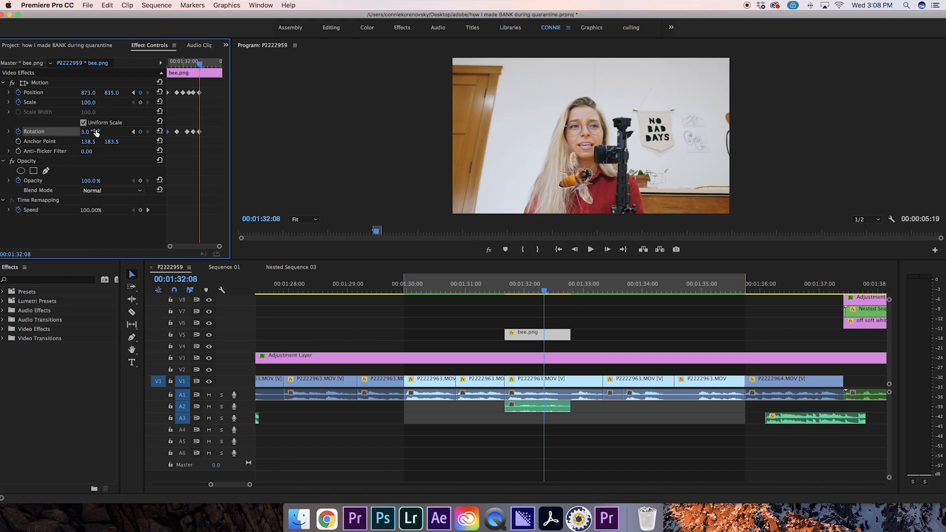
Keyframe bee.png's horizontal Position to 1366 and its Rotation to -32° at 00:01:32:12
{"action": "key", "text": "space"}
{"action": "left_click_drag", "start_coordinate": [90, 93], "coordinate": [332, 92]}
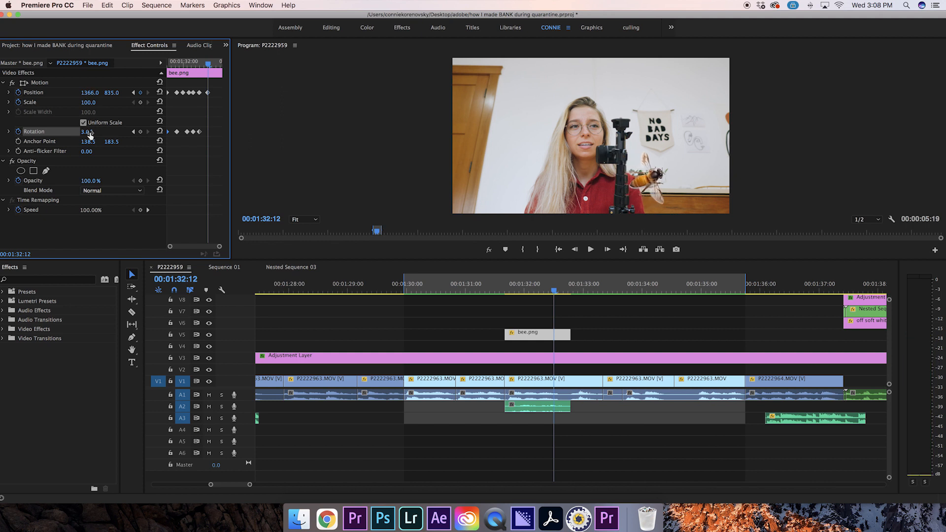
{"action": "left_click_drag", "start_coordinate": [89, 132], "coordinate": [76, 132]}
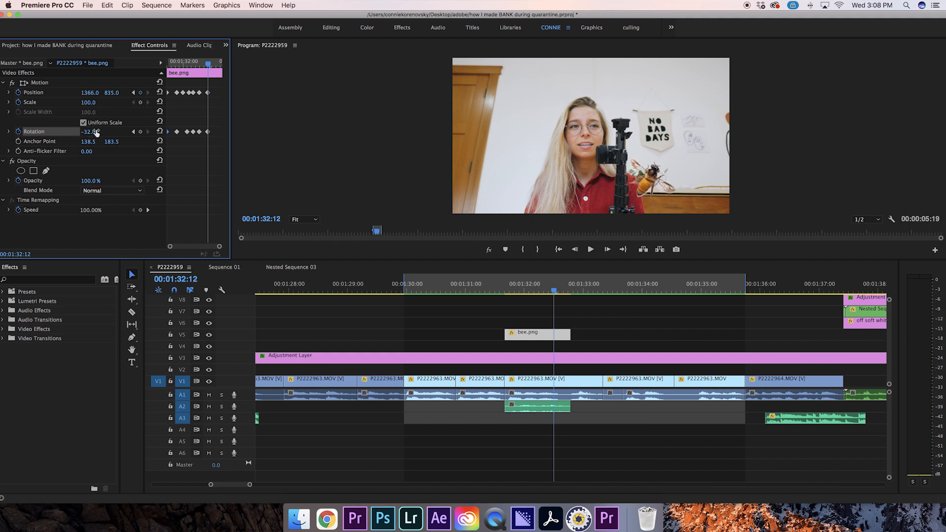
Keyframe bee.png's vertical Position to 389 and Rotation to -126° at 00:01:32:15, and its horizontal Position to 496 two frames further on
{"action": "key", "text": "space"}
{"action": "left_click_drag", "start_coordinate": [109, 94], "coordinate": [1, 94]}
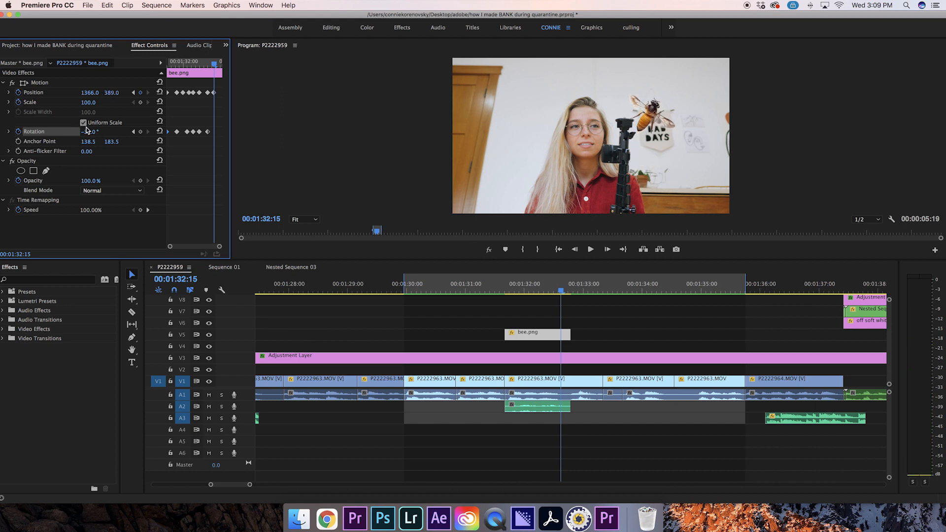
{"action": "left_click_drag", "start_coordinate": [96, 133], "coordinate": [50, 132]}
{"action": "key", "text": "Right"}
{"action": "key", "text": "Right"}
{"action": "left_click_drag", "start_coordinate": [90, 94], "coordinate": [1, 94]}
{"action": "key", "text": "Right"}
{"action": "key", "text": "Right"}
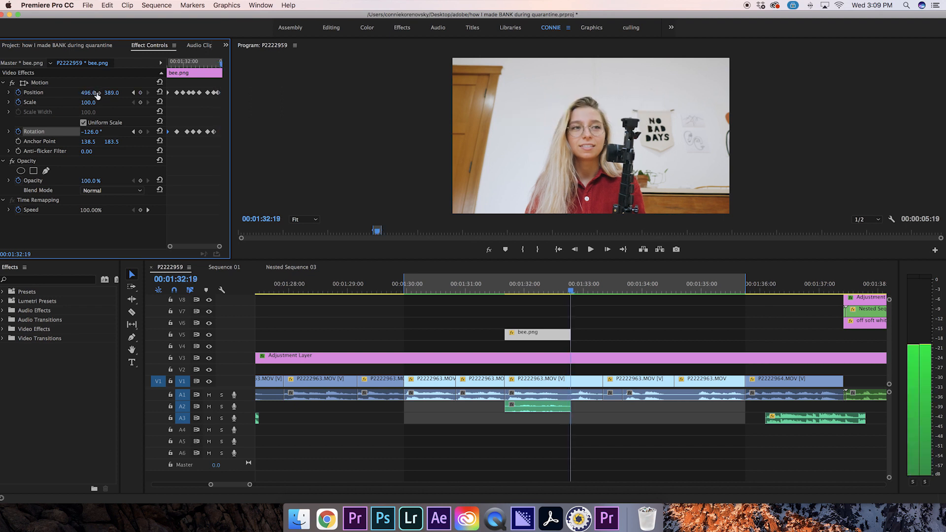
Keyframe bee.png's Rotation to -109° and vertical Position to 219 near the clip's end, set horizontal Position to 308 at 00:01:32:19, and play it back
{"action": "key", "text": "Left"}
{"action": "left_click_drag", "start_coordinate": [90, 132], "coordinate": [92, 132]}
{"action": "left_click_drag", "start_coordinate": [112, 95], "coordinate": [97, 94]}
{"action": "key", "text": "Right"}
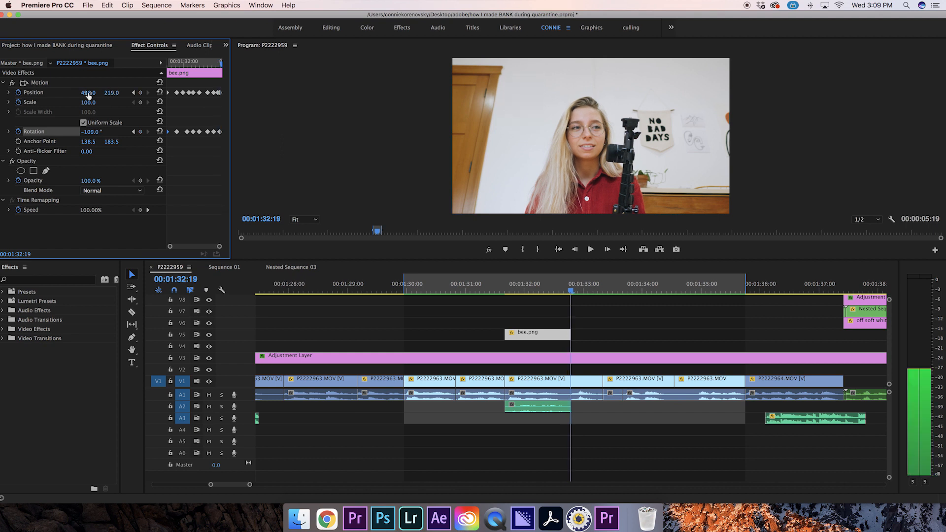
{"action": "left_click_drag", "start_coordinate": [89, 93], "coordinate": [80, 93]}
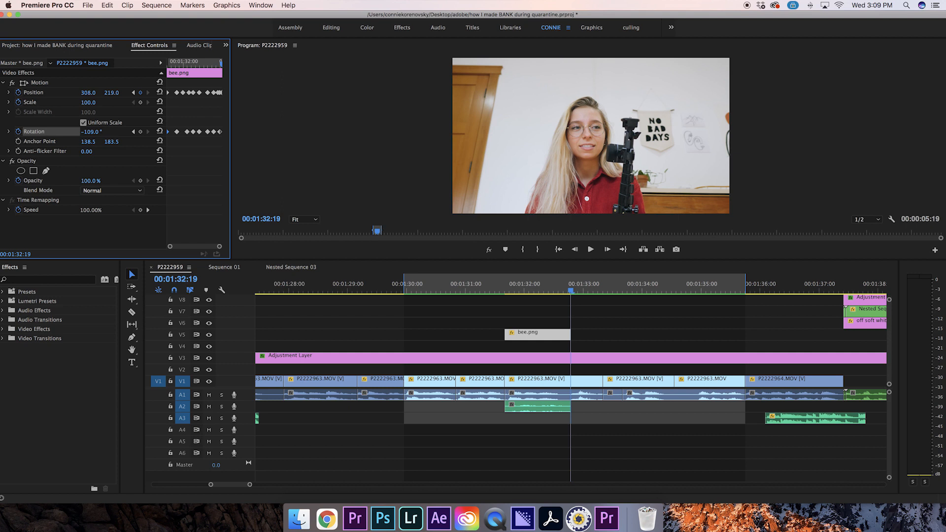
{"action": "left_click", "coordinate": [508, 290]}
{"action": "key", "text": "space"}
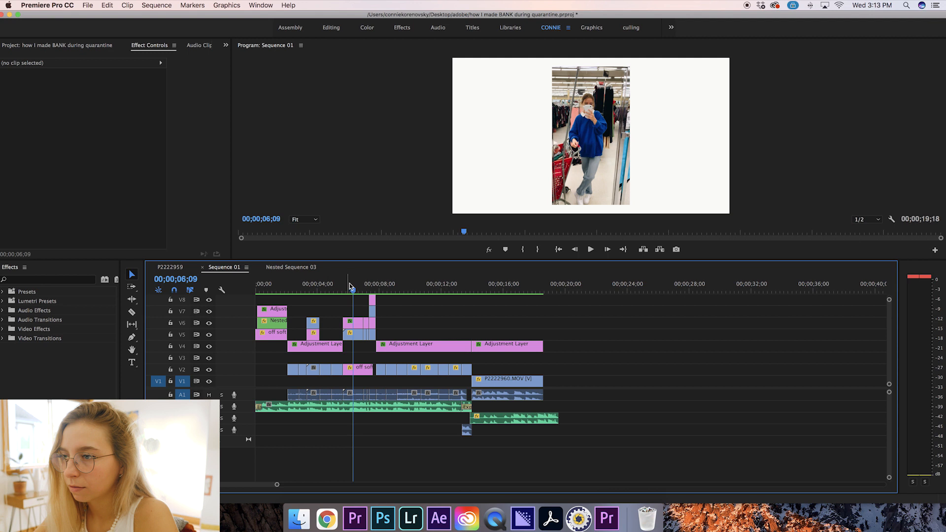
Copy the stacked photo clips and their adjustment layers to the empty area beyond the end of Sequence 01
{"action": "left_click_drag", "start_coordinate": [351, 286], "coordinate": [373, 285]}
{"action": "left_click_drag", "start_coordinate": [387, 336], "coordinate": [608, 354]}
{"action": "left_click", "coordinate": [612, 285]}
Unlink the copied clips' audio and delete it from the timeline
{"action": "left_click_drag", "start_coordinate": [638, 399], "coordinate": [610, 385]}
{"action": "right_click", "coordinate": [620, 398]}
{"action": "left_click", "coordinate": [651, 231]}
{"action": "left_click", "coordinate": [595, 408]}
{"action": "left_click_drag", "start_coordinate": [667, 401], "coordinate": [614, 385]}
{"action": "key", "text": "Delete"}
Shift the IMG_3854.MOV image to the left side of the frame by lowering its horizontal Position
{"action": "key", "text": "equal"}
{"action": "key", "text": "equal"}
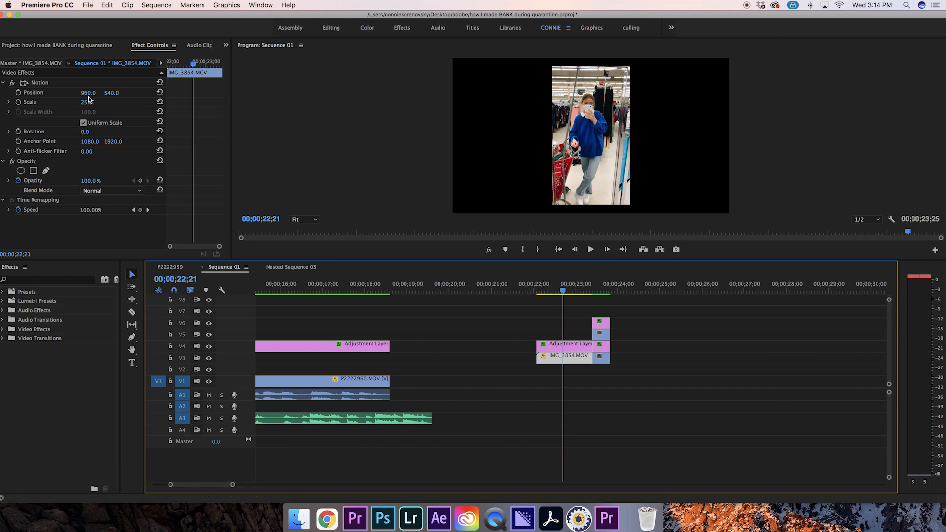
{"action": "left_click_drag", "start_coordinate": [88, 93], "coordinate": [3, 93]}
Move IMG_3868.MOV and its adjustment layer directly above the IMG_3854.MOV clip on V5 and V6, matching its start and length
{"action": "left_click_drag", "start_coordinate": [627, 308], "coordinate": [593, 326]}
{"action": "left_click", "coordinate": [643, 333]}
{"action": "left_click", "coordinate": [581, 337]}
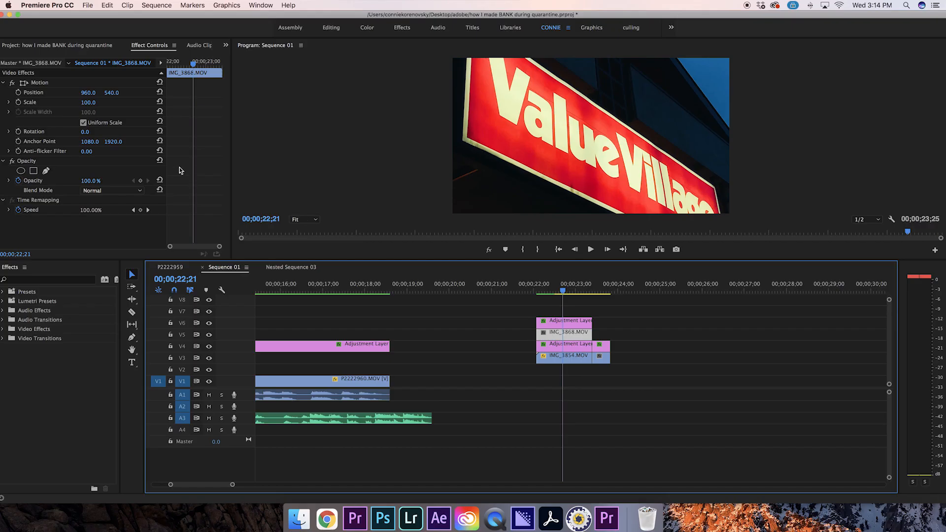
Set IMG_3868.MOV's Scale to 25 and its horizontal Position to 1459
{"action": "left_click", "coordinate": [91, 101]}
{"action": "type", "text": "25"}
{"action": "key", "text": "Return"}
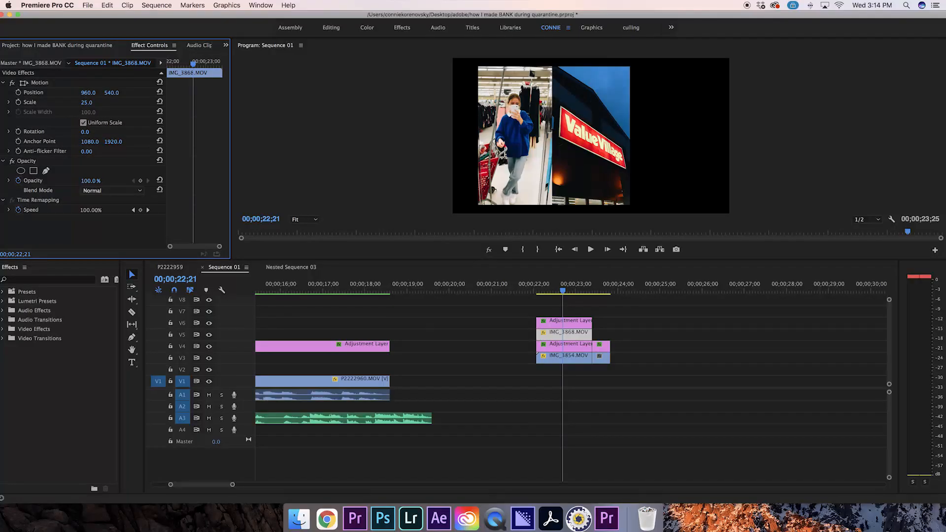
{"action": "left_click_drag", "start_coordinate": [88, 92], "coordinate": [161, 92]}
Add the red screenshot image from the COLORS folder on V2 beneath the photo clips and set its Scale to 1451
{"action": "left_click_drag", "start_coordinate": [234, 485], "coordinate": [338, 492]}
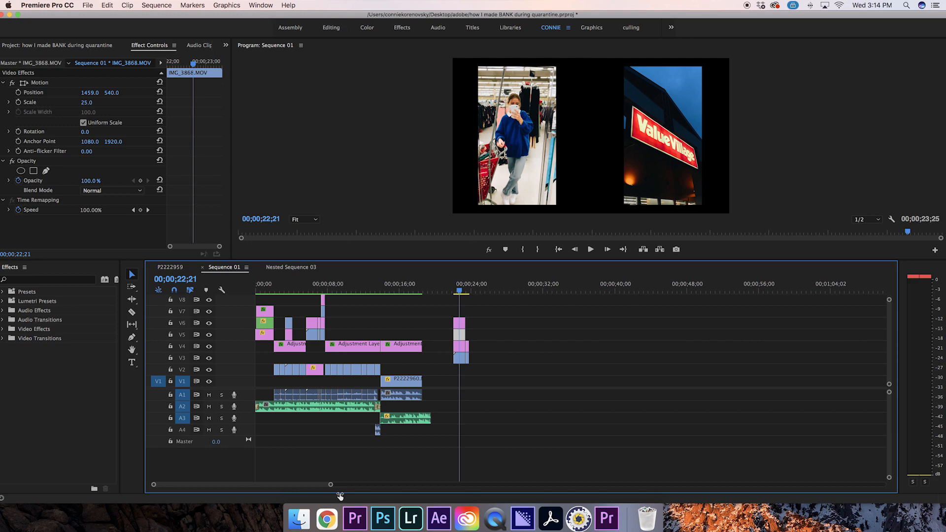
{"action": "left_click", "coordinate": [549, 429]}
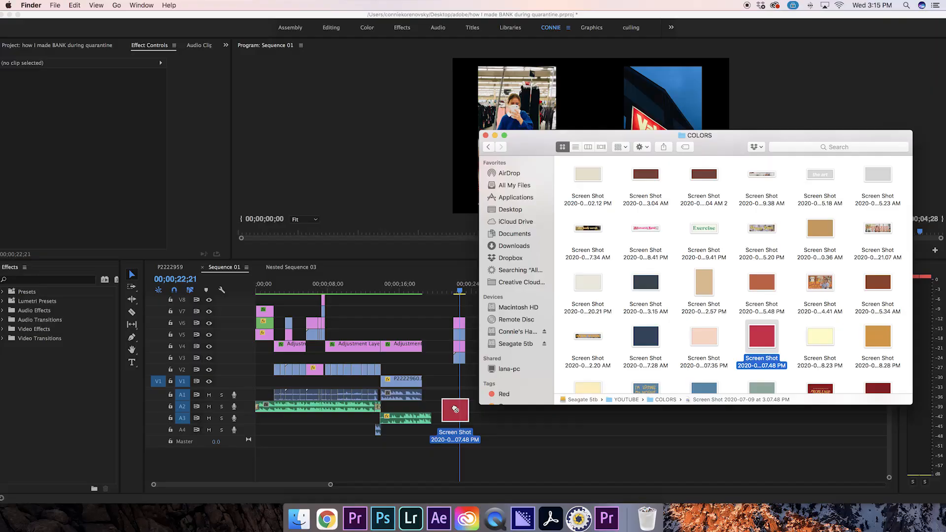
{"action": "left_click_drag", "start_coordinate": [455, 409], "coordinate": [465, 369]}
{"action": "left_click", "coordinate": [462, 391]}
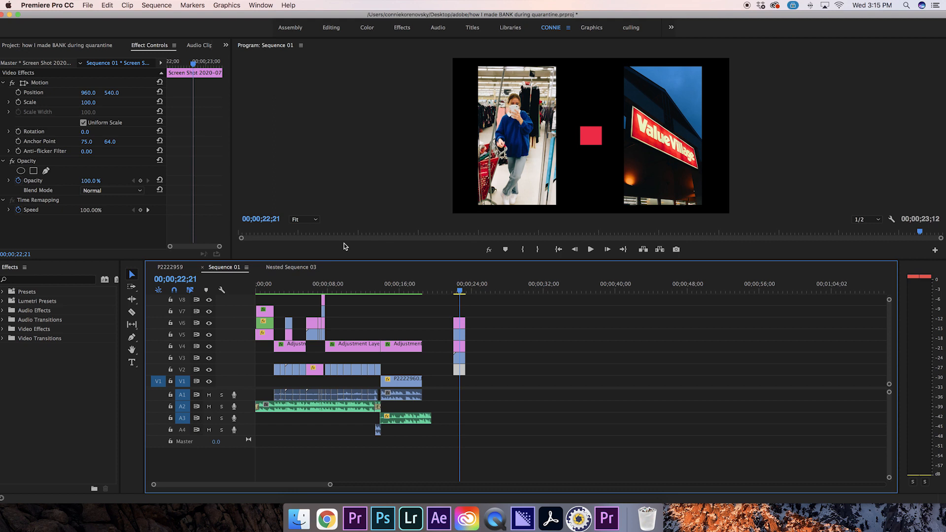
{"action": "left_click_drag", "start_coordinate": [85, 103], "coordinate": [93, 105]}
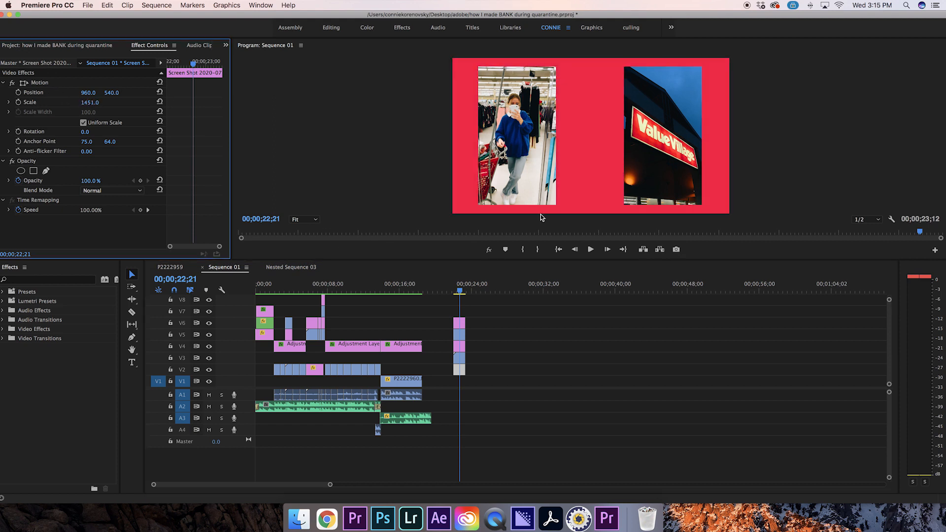
Play back the split-screen photos over the red background from 00;00;22;01
{"action": "left_click_drag", "start_coordinate": [459, 290], "coordinate": [453, 291]}
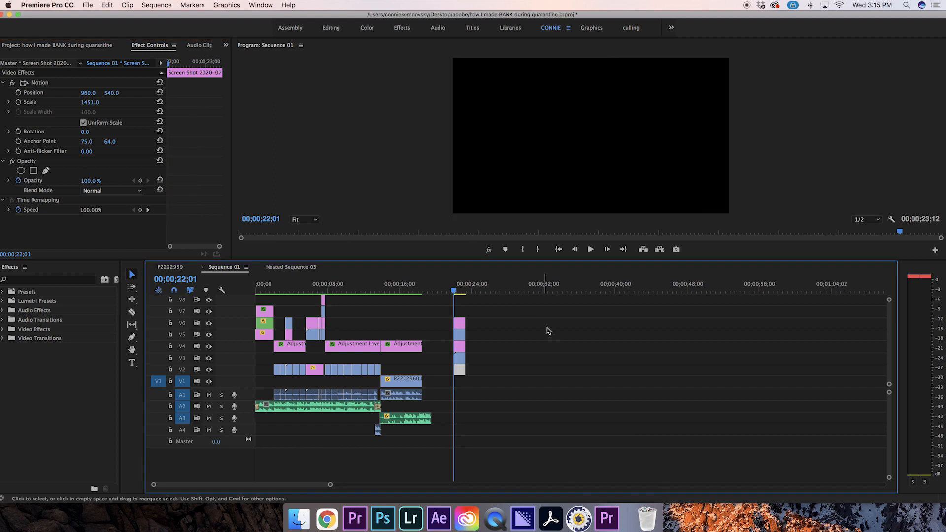
{"action": "left_click", "coordinate": [547, 331]}
{"action": "key", "text": "space"}
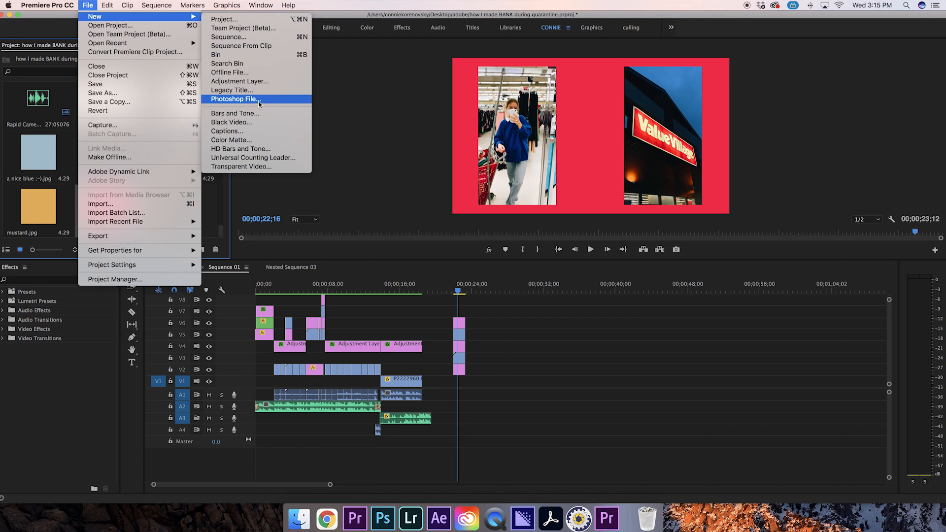
Create a 1920 × 1080 legacy title with the vertical text THRIFTING in Recoleta, centered horizontally and vertically
{"action": "left_click", "coordinate": [232, 90]}
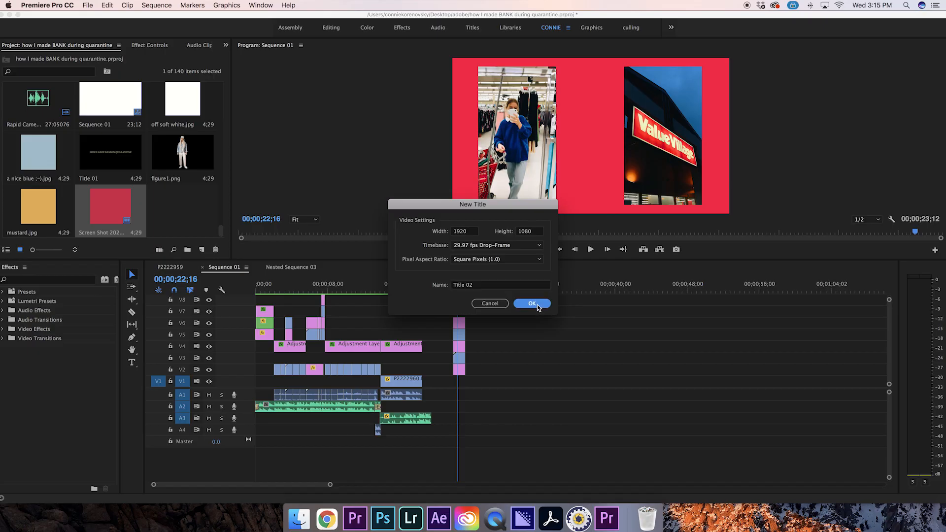
{"action": "left_click", "coordinate": [532, 304]}
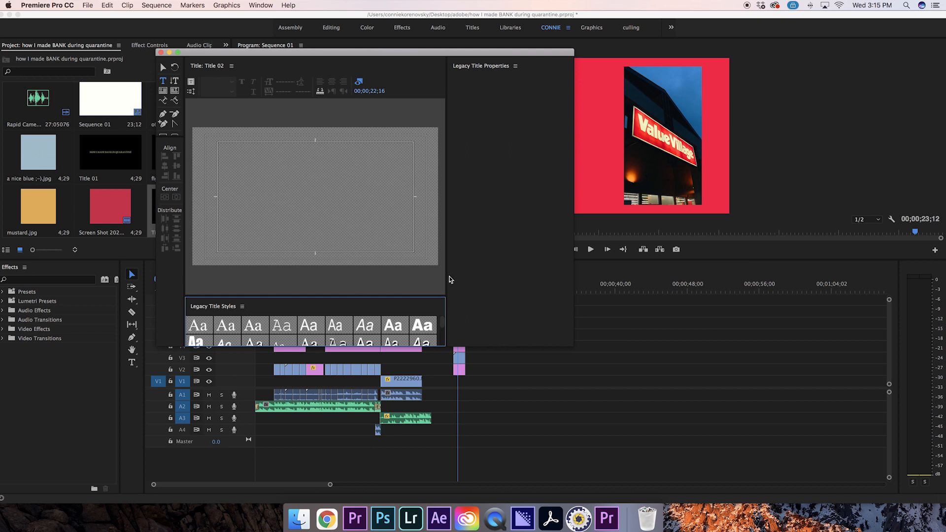
{"action": "type", "text": "THRIFTING"}
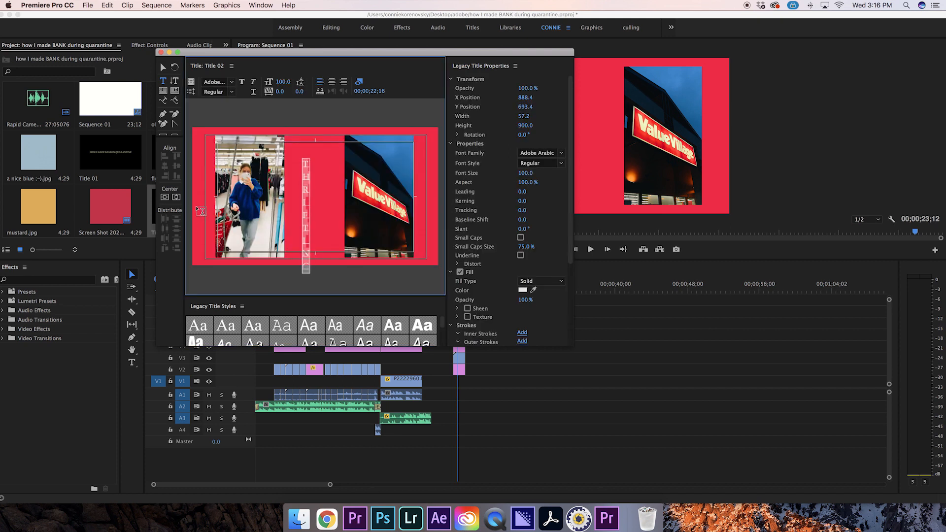
{"action": "left_click", "coordinate": [164, 197]}
{"action": "left_click", "coordinate": [176, 198]}
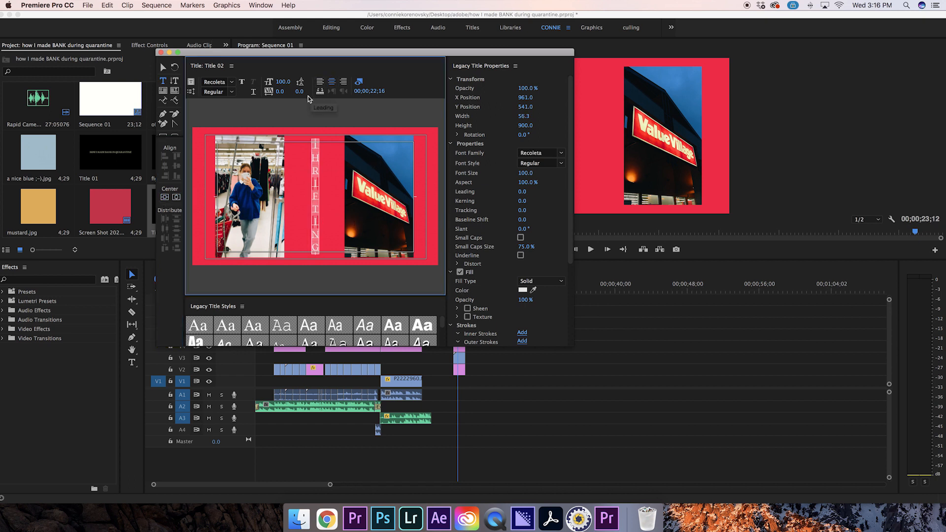
Set the THRIFTING text's font style to Black and its fill color to dark blue
{"action": "left_click", "coordinate": [230, 93]}
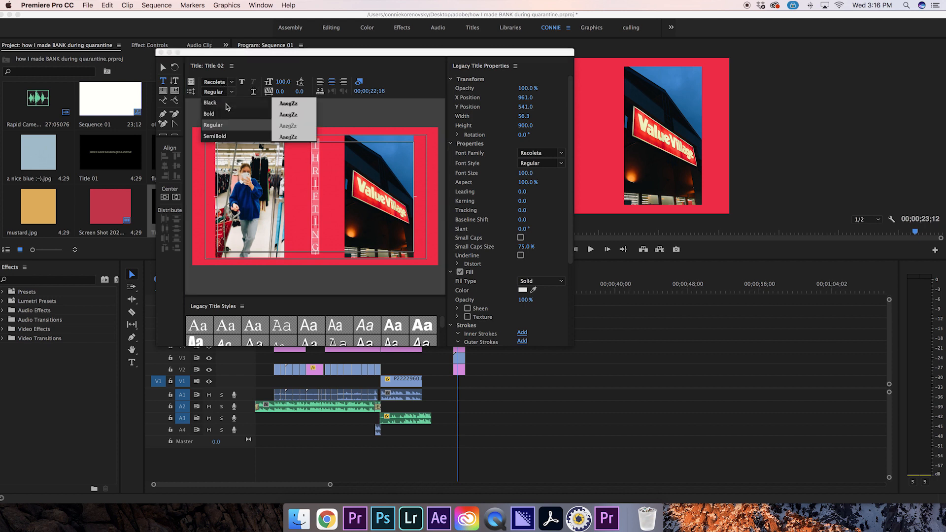
{"action": "left_click", "coordinate": [227, 104]}
{"action": "scroll", "coordinate": [479, 280], "scroll_direction": "down", "scroll_amount": 1}
Add an outer Edge stroke to the THRIFTING text with a Solid fill in white (FFFFFF)
{"action": "left_click", "coordinate": [522, 332]}
{"action": "scroll", "coordinate": [554, 309], "scroll_direction": "down", "scroll_amount": 2}
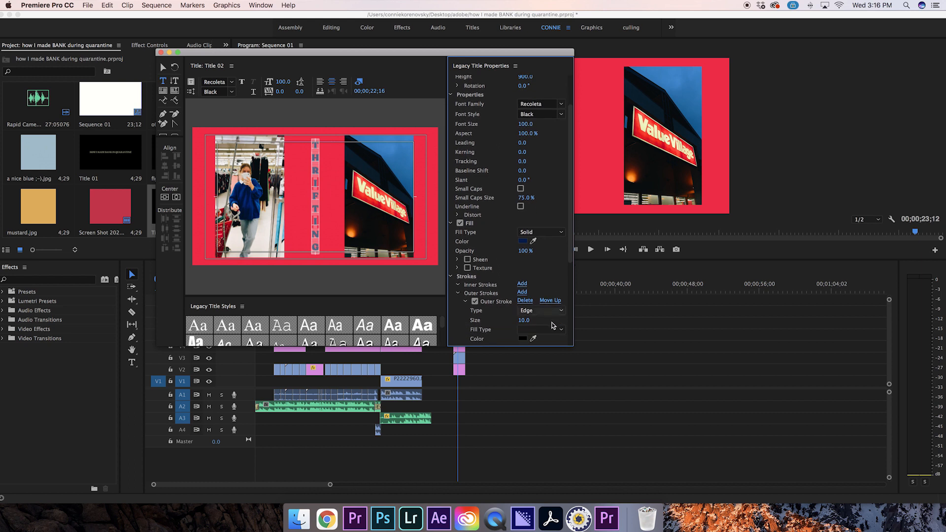
{"action": "scroll", "coordinate": [552, 327], "scroll_direction": "down", "scroll_amount": 1}
{"action": "left_click", "coordinate": [539, 324]}
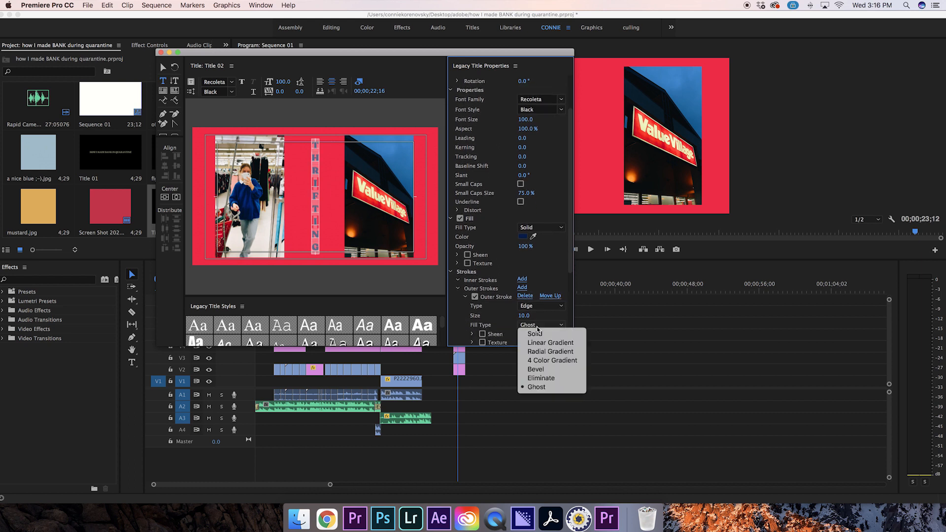
{"action": "left_click", "coordinate": [528, 331]}
{"action": "left_click", "coordinate": [522, 334]}
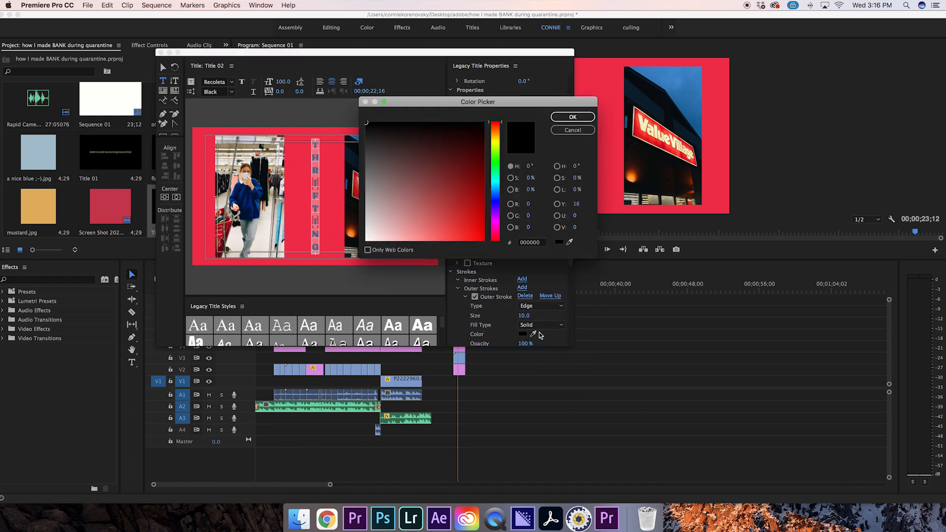
{"action": "left_click_drag", "start_coordinate": [391, 139], "coordinate": [343, 241]}
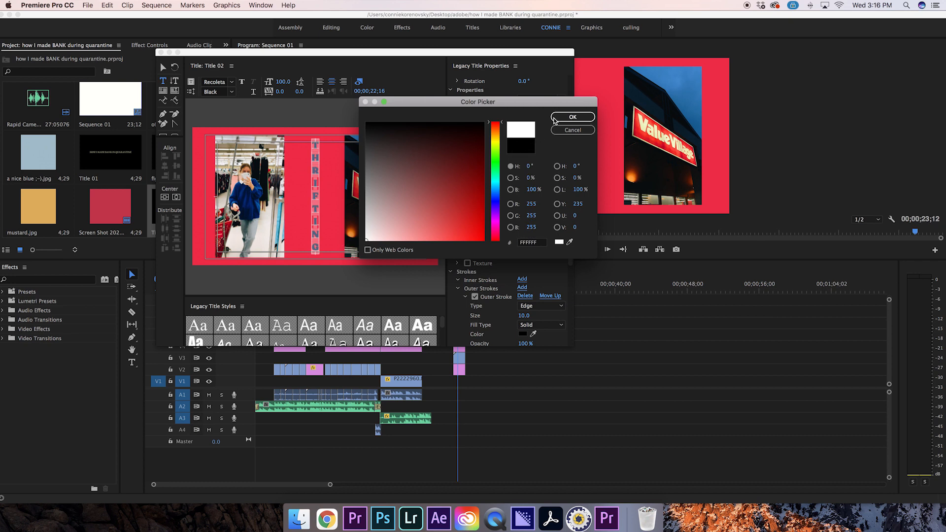
{"action": "left_click", "coordinate": [573, 117]}
Place Title 02 on V7 above the split-screen clips and cut off the part extending past their end
{"action": "left_click", "coordinate": [158, 52]}
{"action": "left_click_drag", "start_coordinate": [168, 204], "coordinate": [462, 315]}
{"action": "key", "text": "c"}
{"action": "left_click", "coordinate": [464, 312]}
{"action": "key", "text": "v"}
{"action": "left_click", "coordinate": [477, 313]}
{"action": "key", "text": "Delete"}
Play back the split-screen section with the THRIFTING title
{"action": "left_click", "coordinate": [452, 290]}
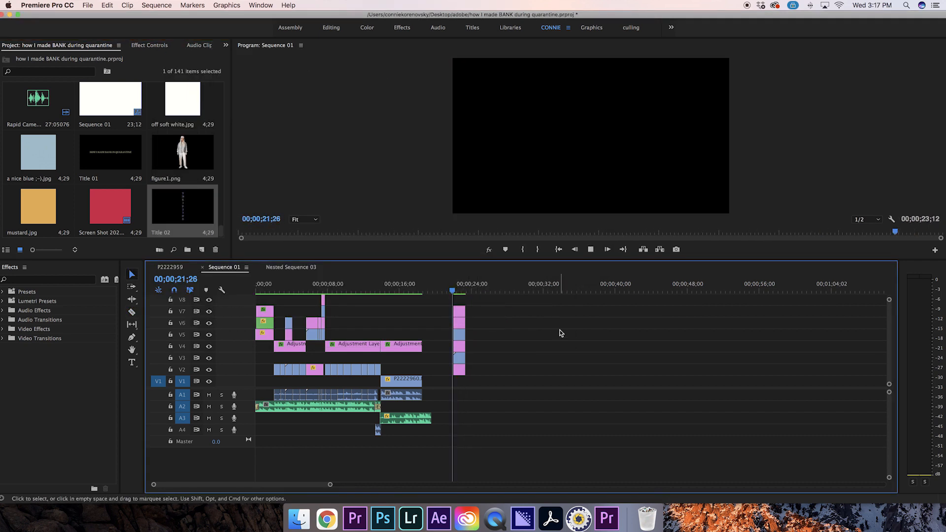
{"action": "left_click", "coordinate": [456, 287]}
{"action": "left_click_drag", "start_coordinate": [456, 287], "coordinate": [453, 287]}
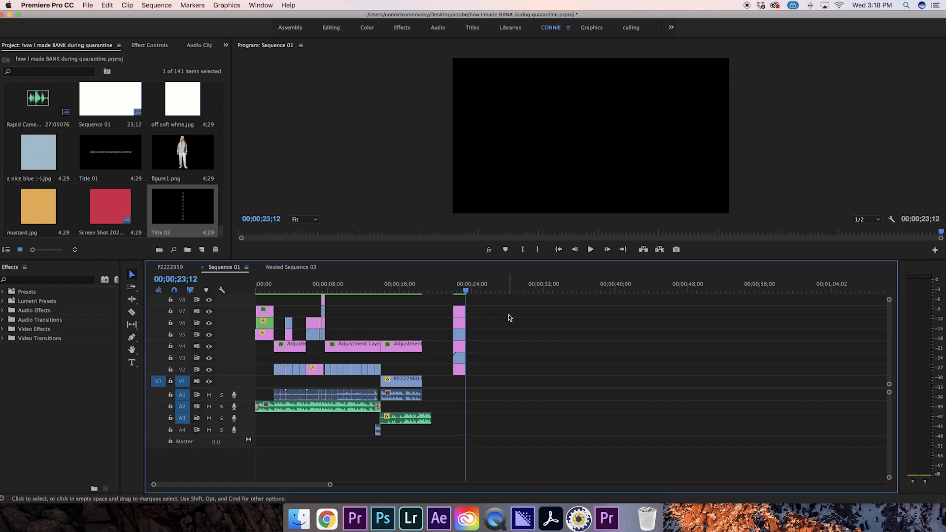
{"action": "left_click", "coordinate": [456, 286]}
{"action": "key", "text": "space"}
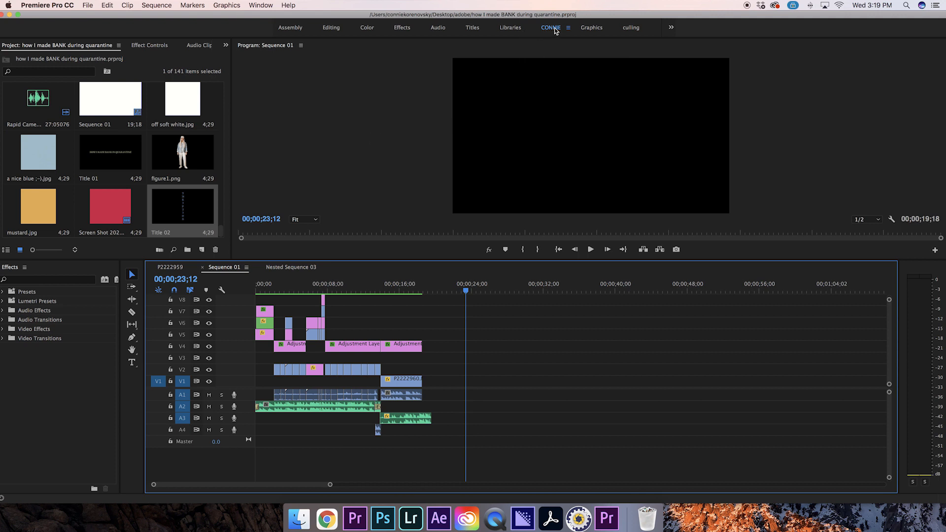
Dock the Program monitor in the timeline's panel group and browse the clips in the project bin
{"action": "left_click_drag", "start_coordinate": [336, 53], "coordinate": [425, 306]}
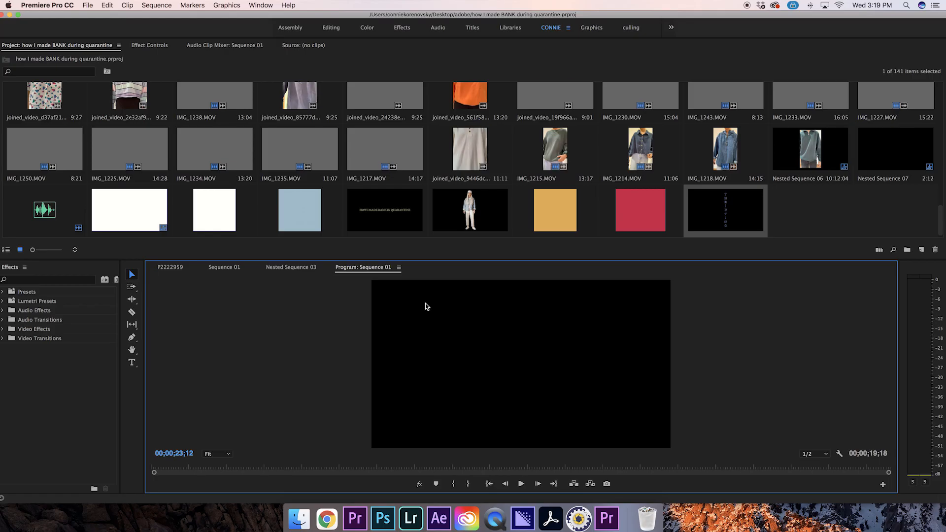
{"action": "scroll", "coordinate": [417, 224], "scroll_direction": "up", "scroll_amount": 15}
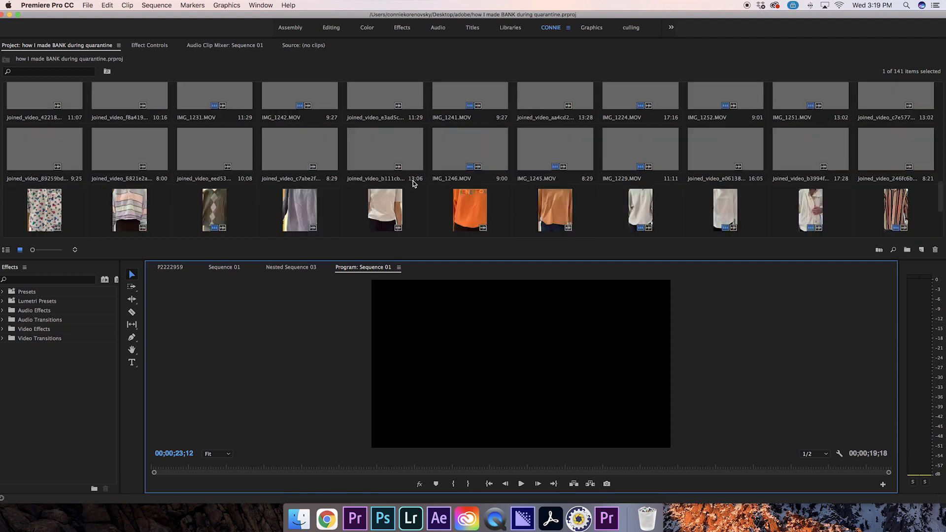
{"action": "scroll", "coordinate": [413, 197], "scroll_direction": "down", "scroll_amount": 15}
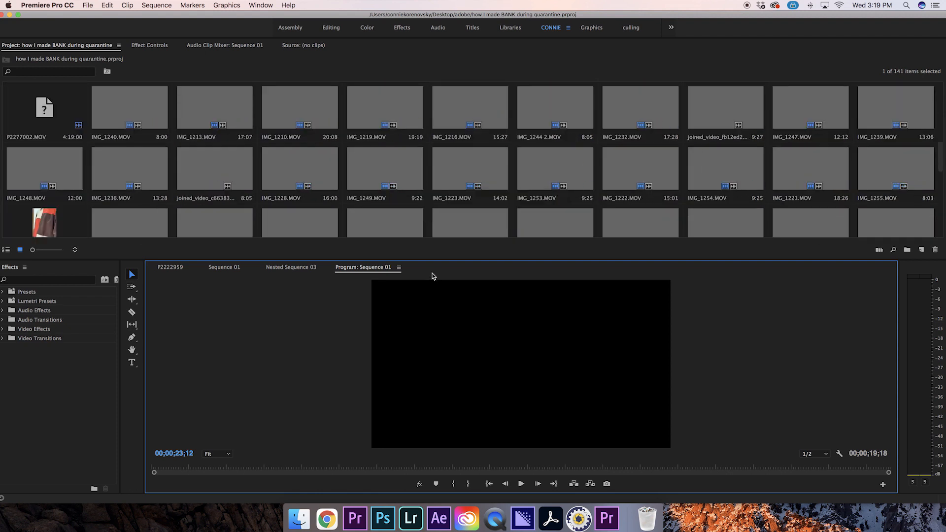
Dock the Program monitor in the Project panel's group and reset the current workspace to its saved layout
{"action": "left_click_drag", "start_coordinate": [432, 266], "coordinate": [461, 97]}
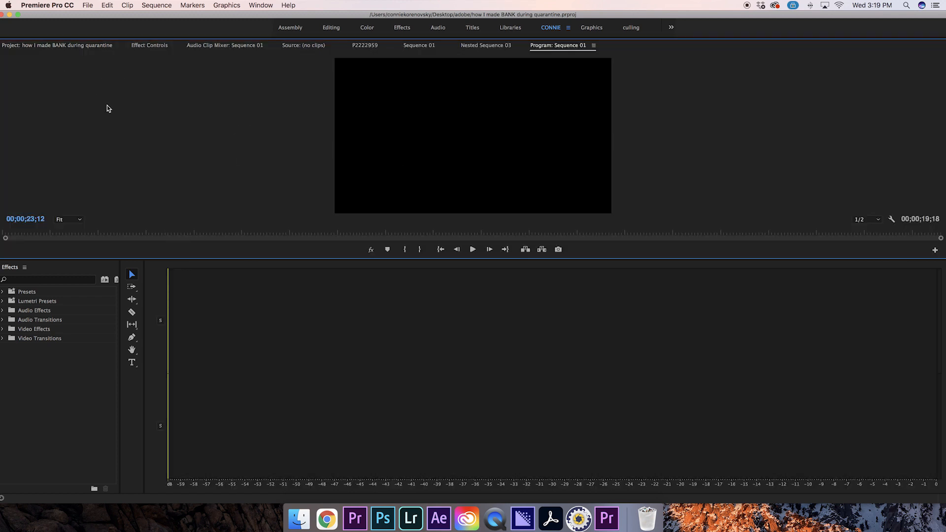
{"action": "left_click", "coordinate": [568, 28]}
{"action": "left_click", "coordinate": [636, 41]}
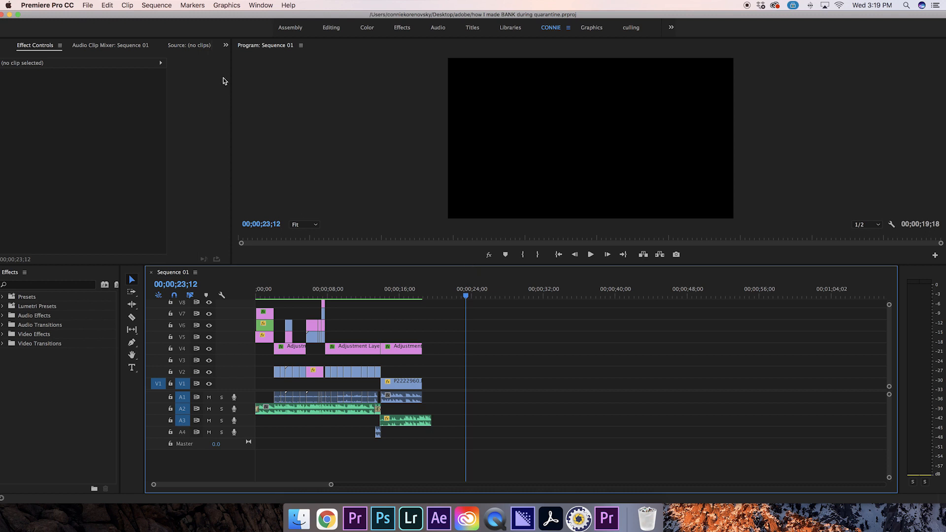
Look through the panels grouped with the Project panel and return to the project bin
{"action": "scroll", "coordinate": [74, 45], "scroll_direction": "up", "scroll_amount": 1}
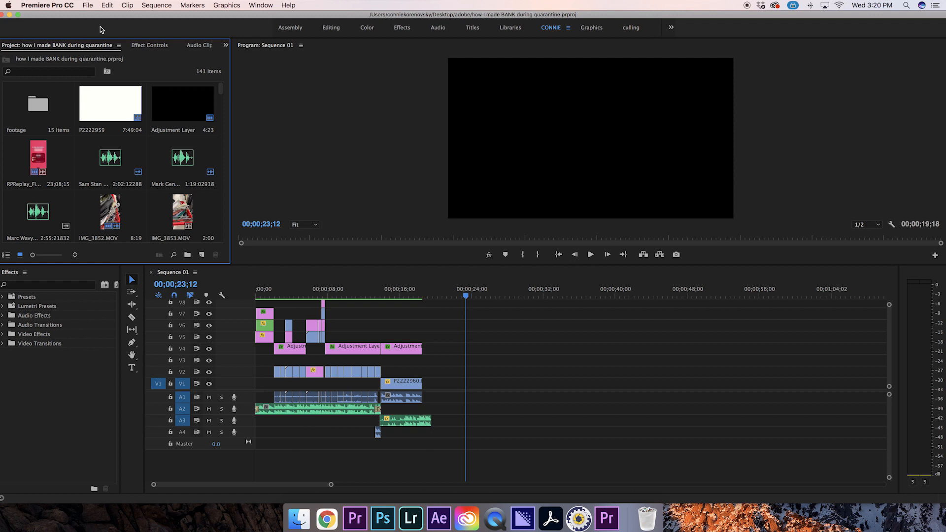
{"action": "scroll", "coordinate": [135, 45], "scroll_direction": "down", "scroll_amount": 3}
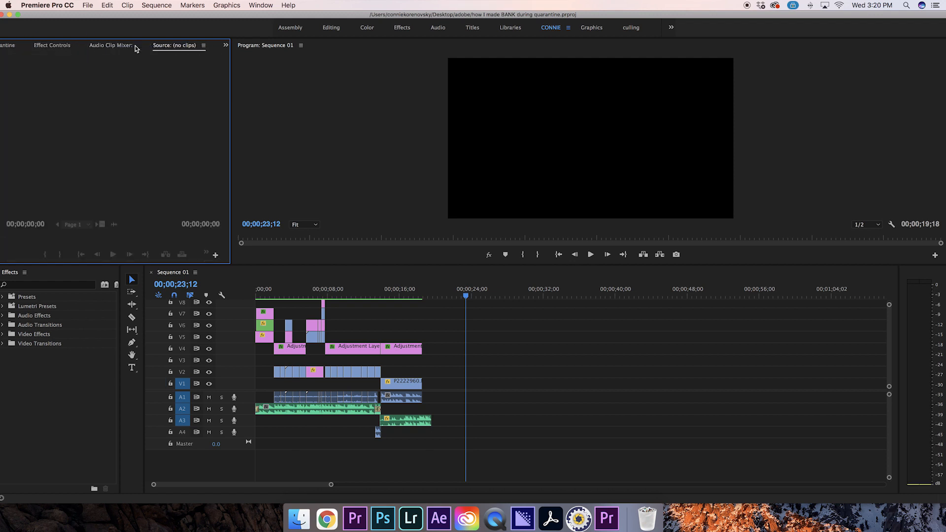
{"action": "scroll", "coordinate": [136, 47], "scroll_direction": "up", "scroll_amount": 3}
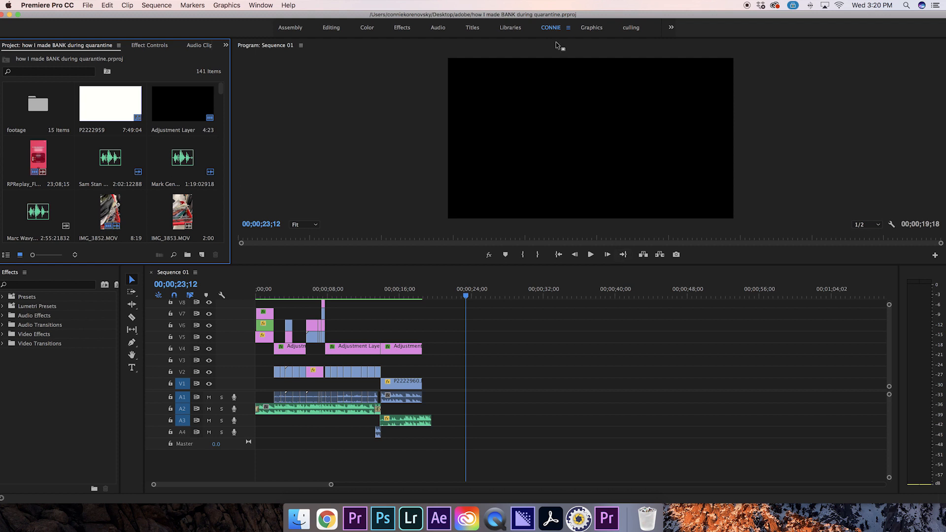
{"action": "left_click", "coordinate": [568, 29]}
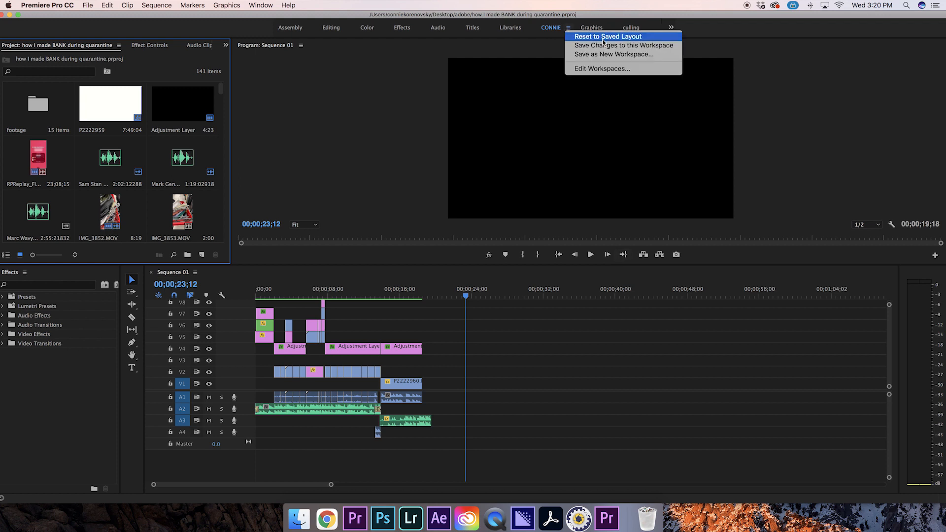
{"action": "left_click", "coordinate": [657, 55]}
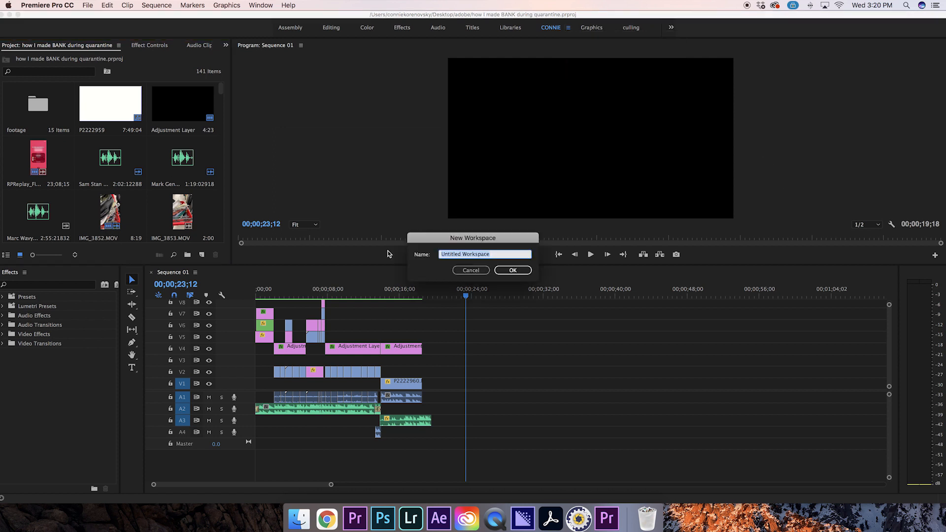
{"action": "left_click", "coordinate": [475, 270]}
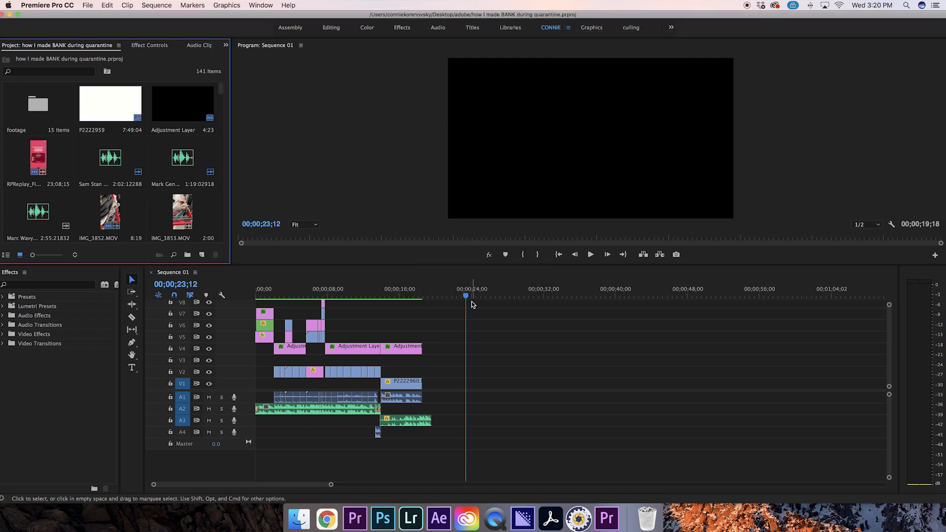
Move the timeline playhead to 00;00;17;05
{"action": "left_click", "coordinate": [410, 295]}
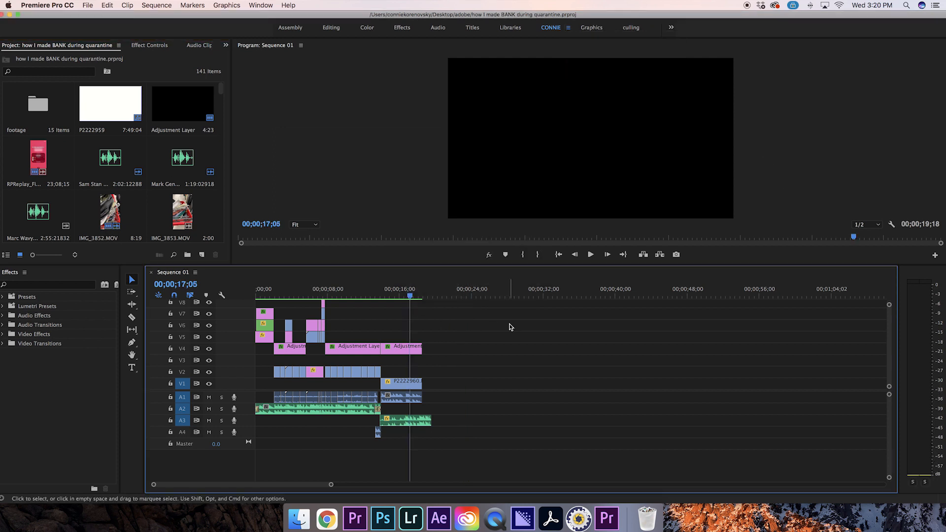